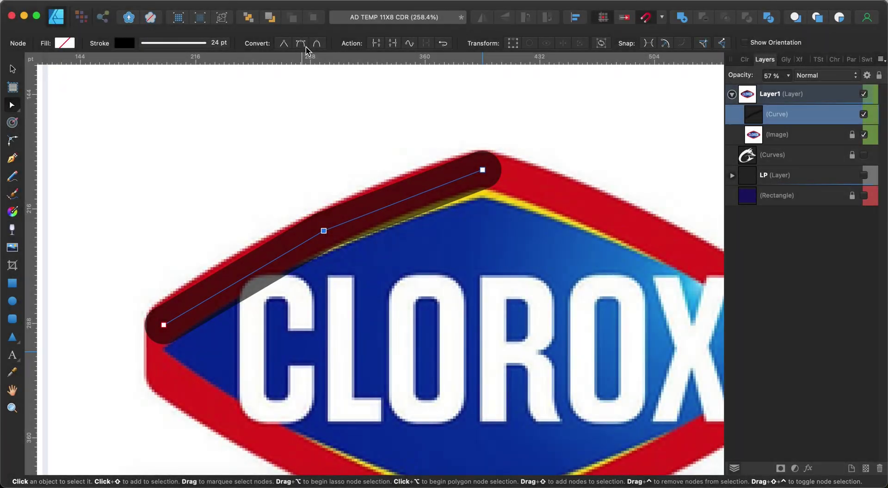
Step: Curve the thick stroke along the red ring's upper-left arc, stretch both ends past it, and colour it teal
drag(389, 203, 436, 179)
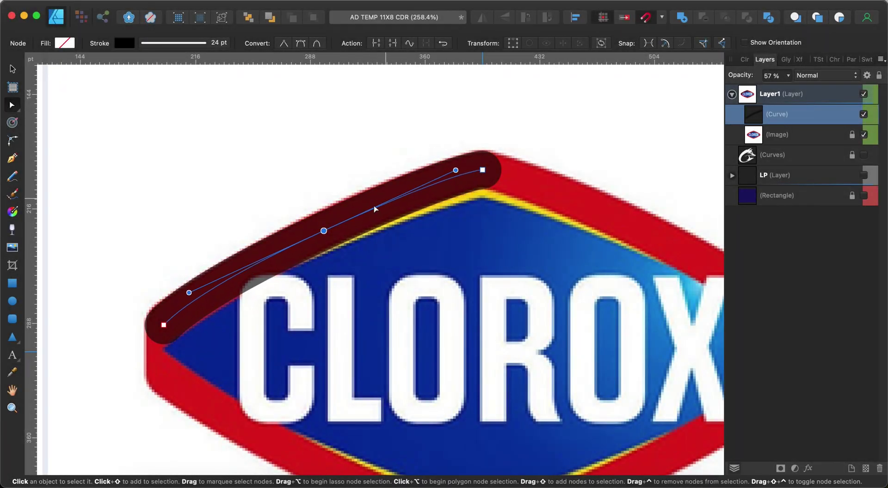
click(324, 231)
drag(192, 298, 189, 296)
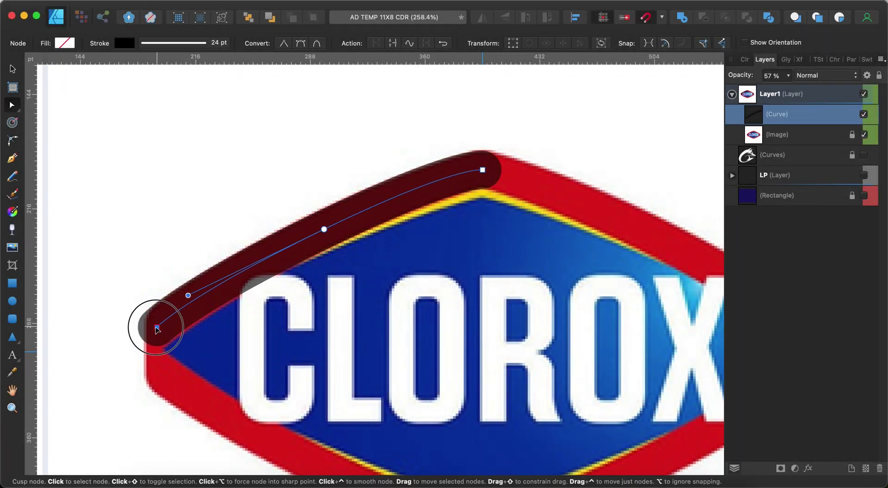
drag(158, 328, 113, 361)
drag(482, 170, 523, 161)
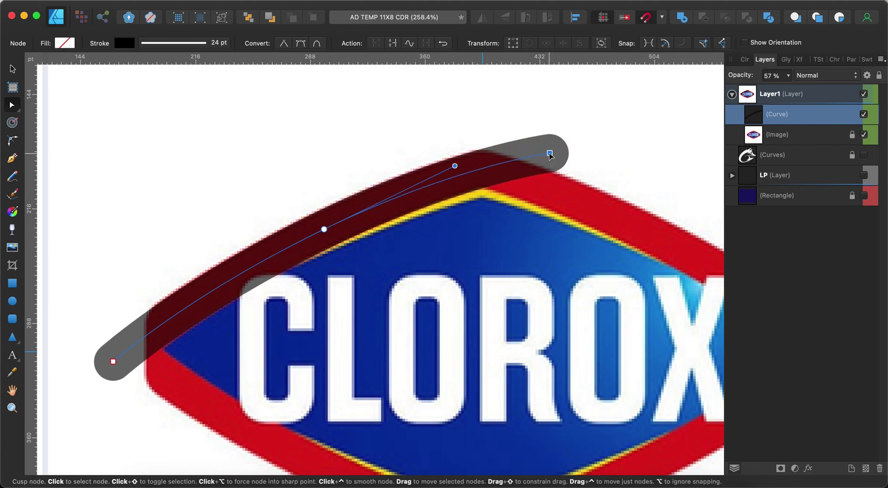
click(124, 43)
click(162, 150)
Step: Draw rectangles over both ends of the curve and subtract them to square off the band
key(m)
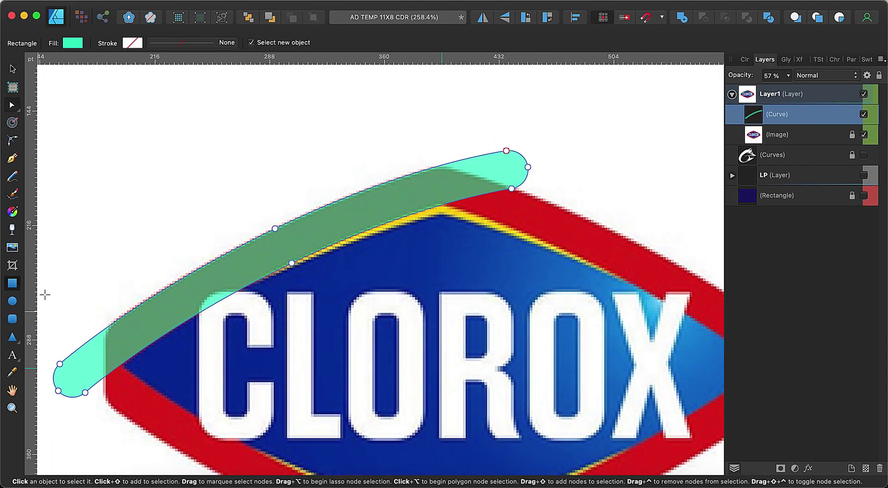
drag(41, 293, 106, 440)
click(73, 43)
drag(574, 95, 638, 242)
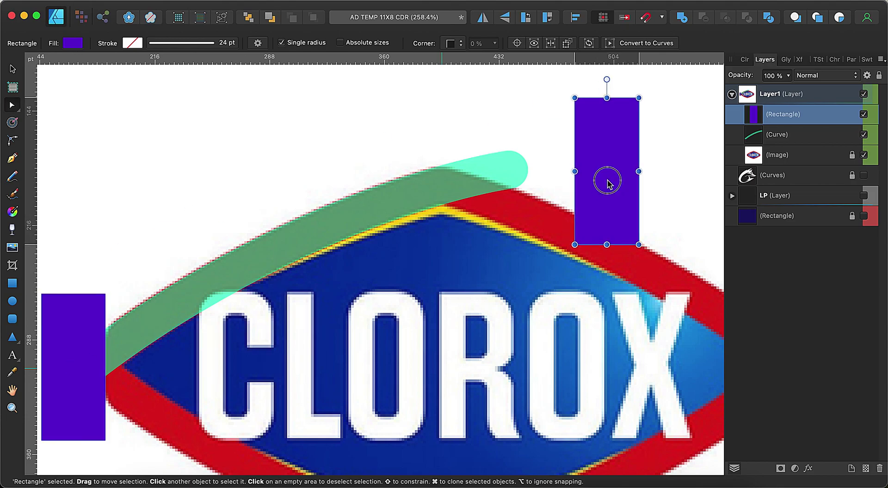
mouse_move(606, 179)
mouse_down()
mouse_move(471, 178)
mouse_move(559, 183)
mouse_up()
shift+click(107, 424)
click(703, 17)
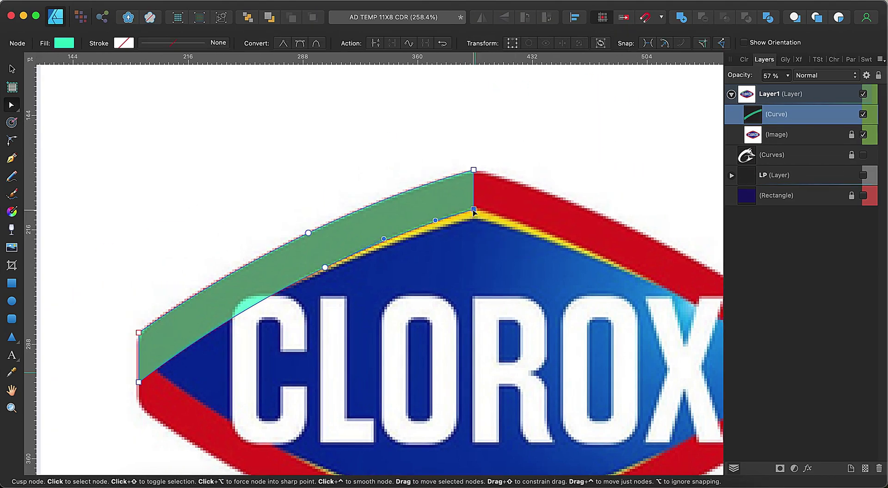
scroll(283, 179, down, 3)
scroll(249, 305, up, 6)
Step: Round the band's corner, then duplicate it and move the flipped copy down as the lower band
key(c)
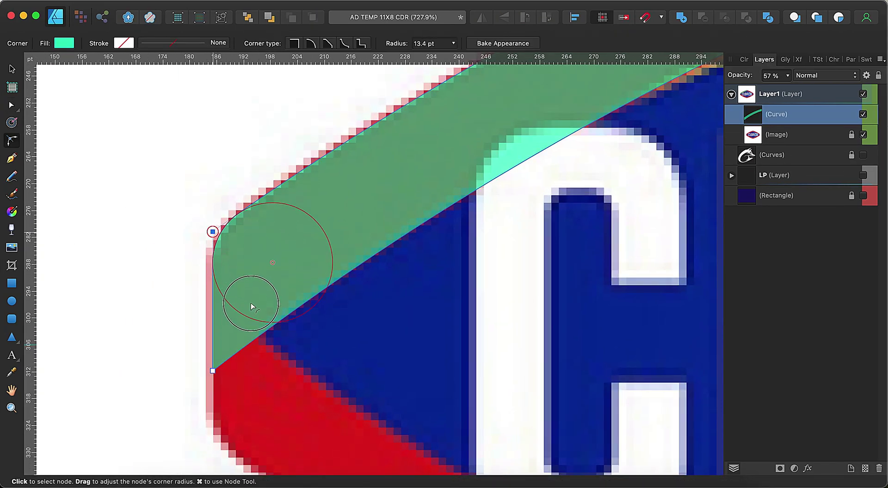
scroll(251, 306, down, 5)
key(v)
scroll(303, 209, down, 2)
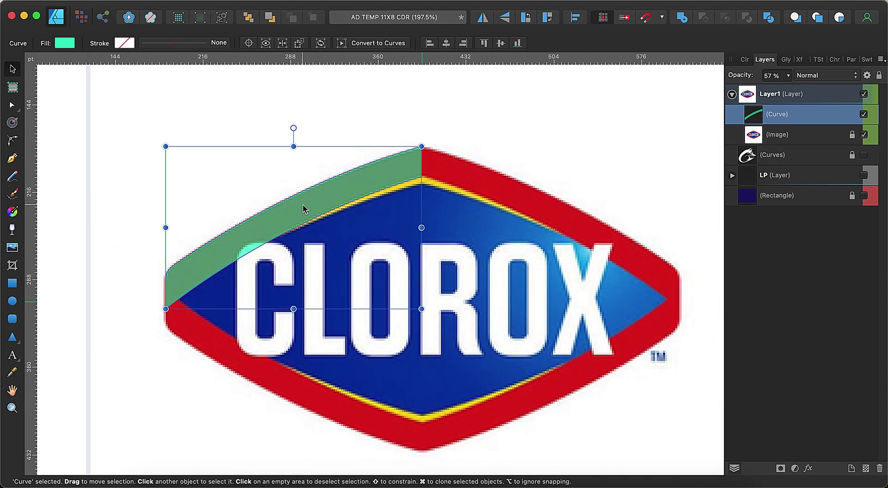
key(super+j)
drag(303, 209, 337, 396)
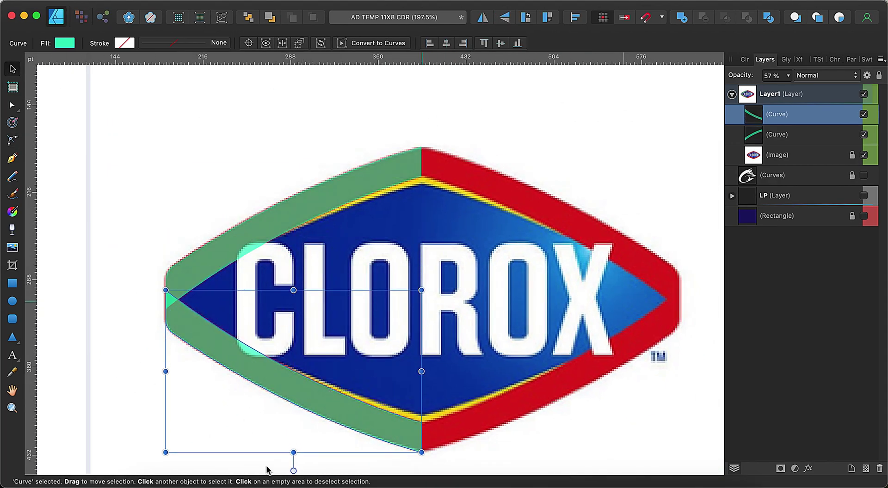
scroll(244, 386, up, 1)
scroll(200, 367, up, 2)
scroll(263, 334, up, 1)
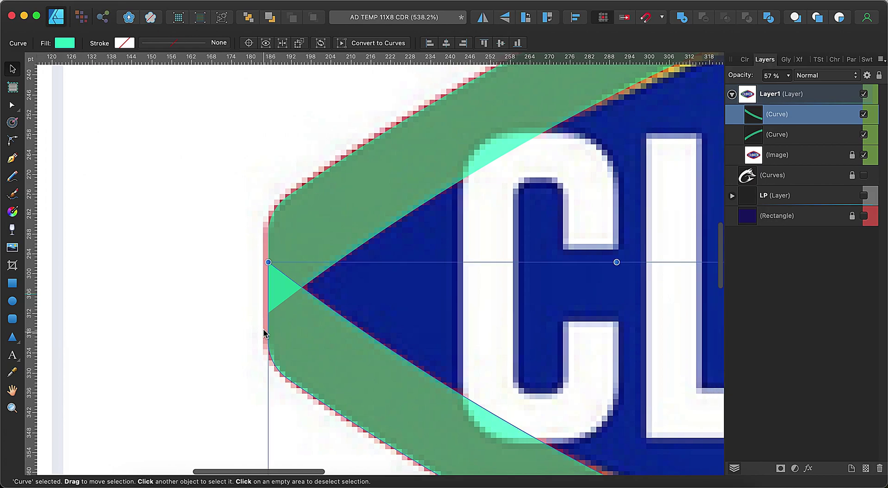
scroll(265, 333, up, 2)
scroll(294, 312, up, 2)
scroll(310, 296, up, 2)
scroll(311, 296, up, 1)
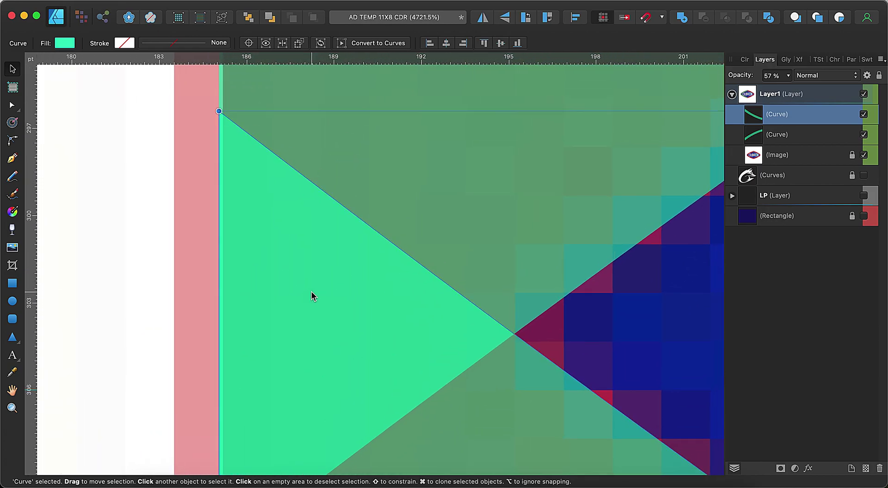
scroll(386, 310, down, 2)
scroll(386, 309, down, 2)
scroll(386, 309, down, 2)
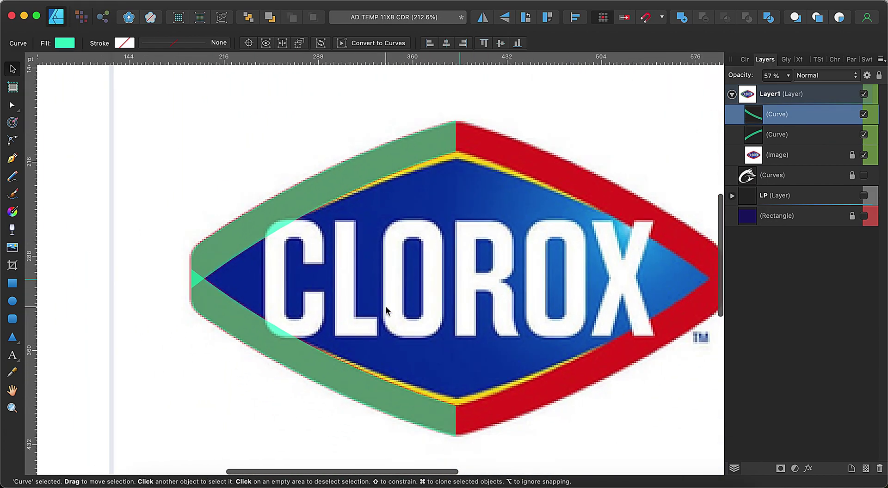
Step: Add the upper and lower bands into one shape and nudge its nodes into place
shift+click(387, 173)
click(679, 18)
key(a)
scroll(337, 208, up, 1)
scroll(346, 177, up, 5)
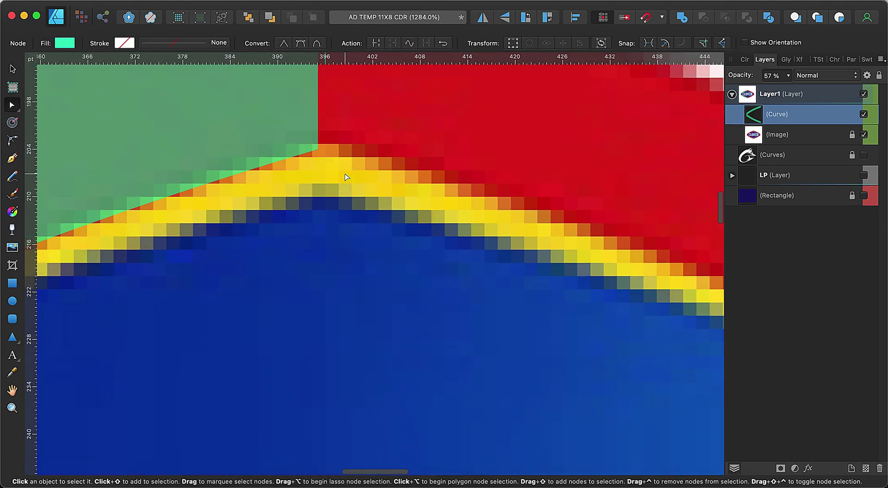
scroll(347, 177, up, 5)
key(Right)
key(Up)
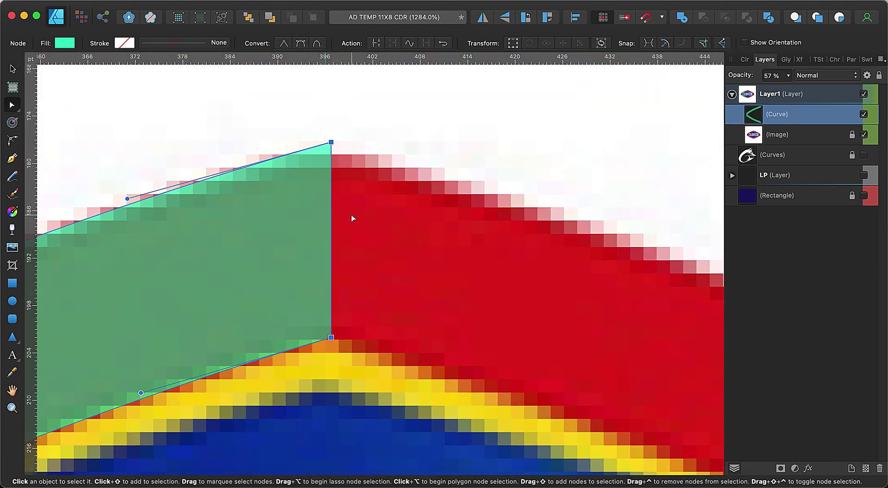
scroll(352, 219, down, 7)
scroll(371, 354, up, 2)
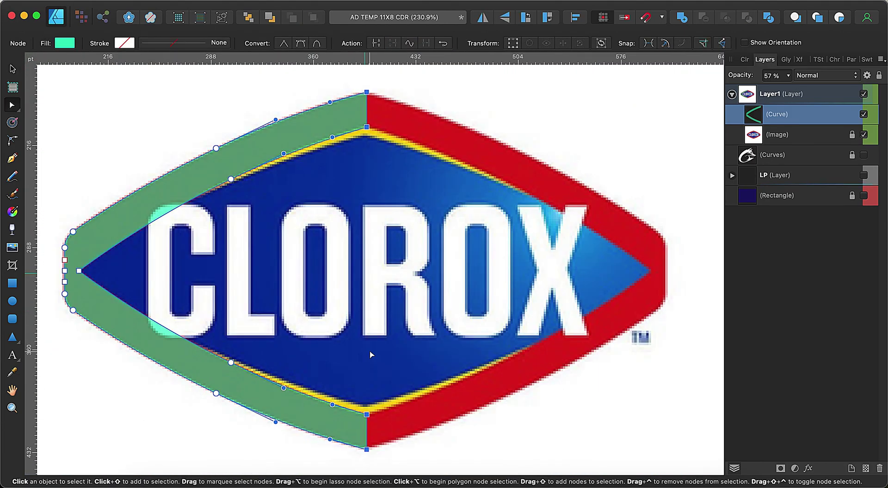
Step: Duplicate the left half, flip it horizontally and move it onto the ring's right half
key(super+j)
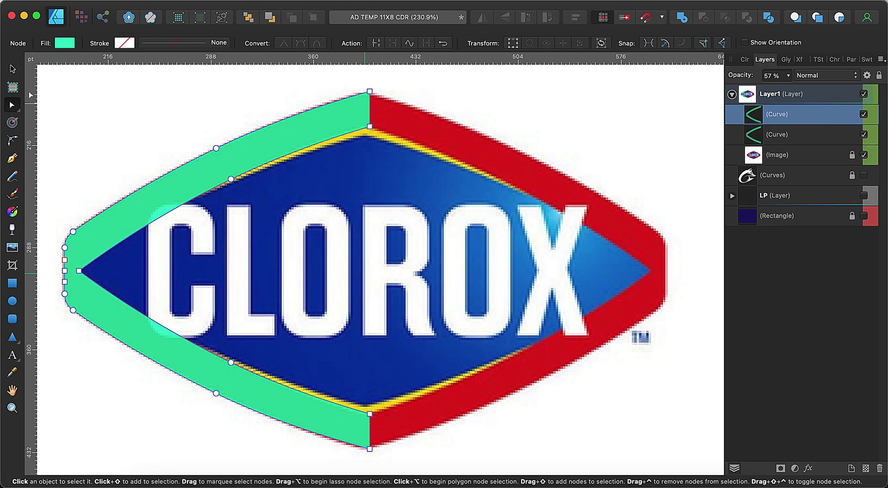
key(v)
drag(134, 328, 564, 209)
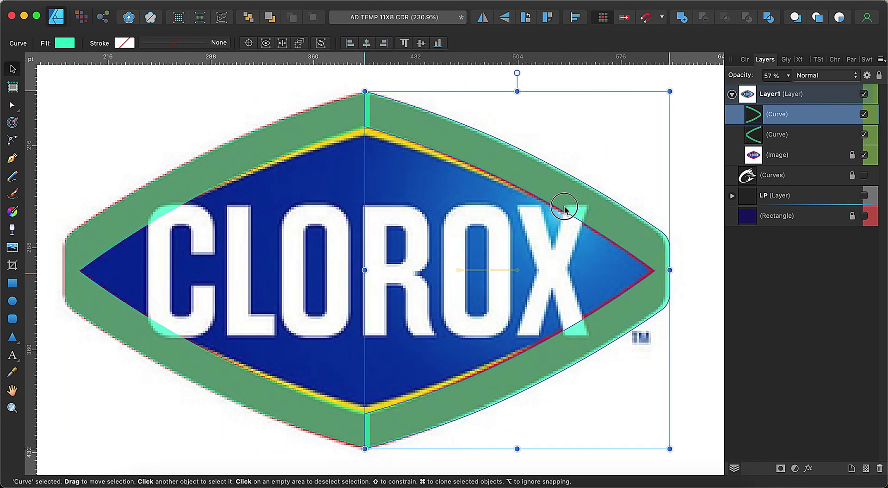
Step: Select both ring halves, join them into one shape, and merge the top peak nodes into one point
scroll(383, 451, up, 3)
scroll(349, 433, up, 2)
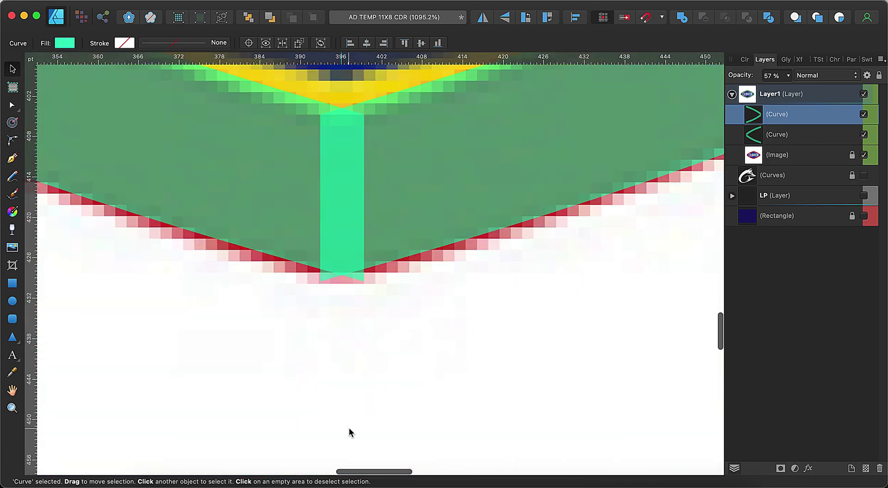
key(a)
click(363, 292)
scroll(397, 315, up, 10)
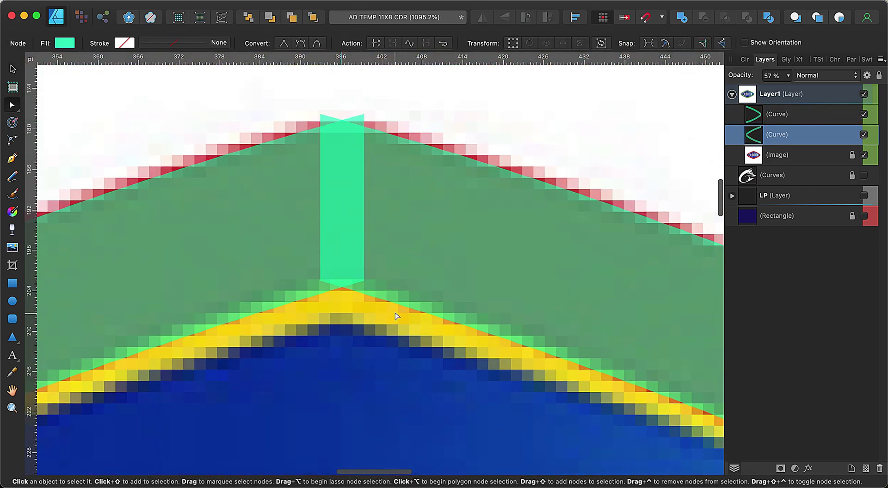
scroll(397, 316, up, 1)
shift+click(412, 292)
key(super+j)
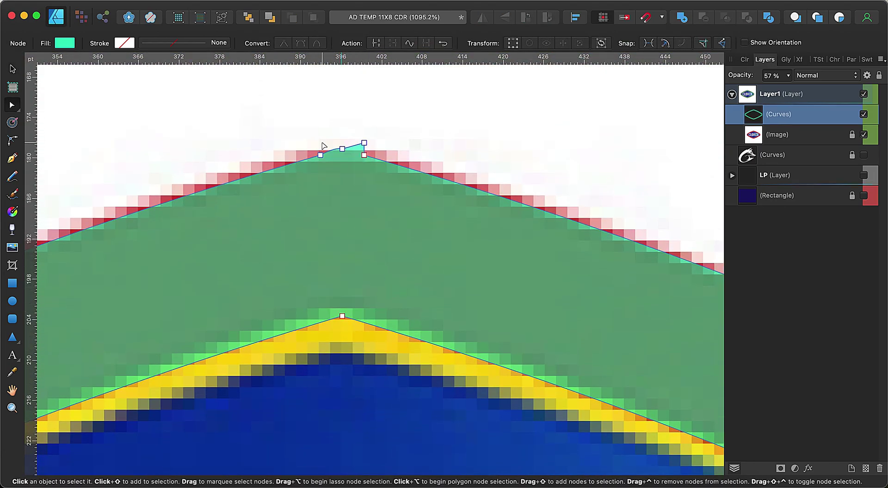
drag(341, 149, 342, 152)
Step: Adjust the corner rounding on the inner top peak node and zoom to fit the page
key(c)
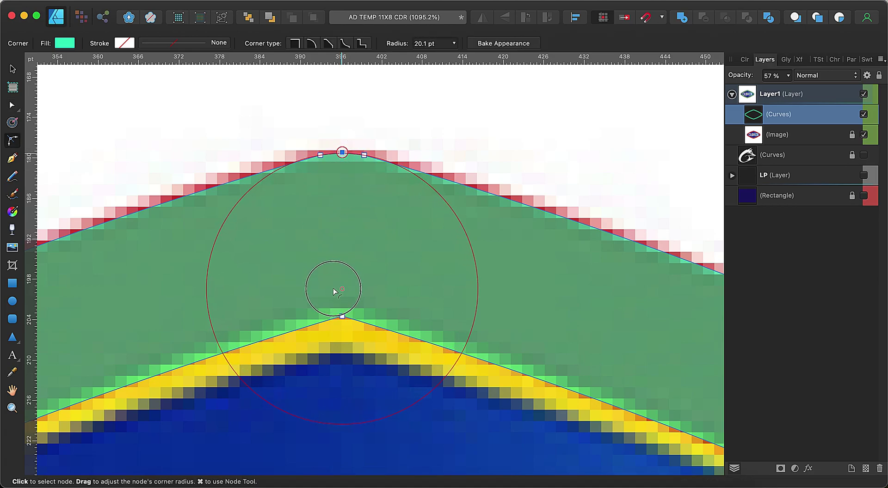
scroll(349, 233, down, 3)
drag(345, 287, 345, 300)
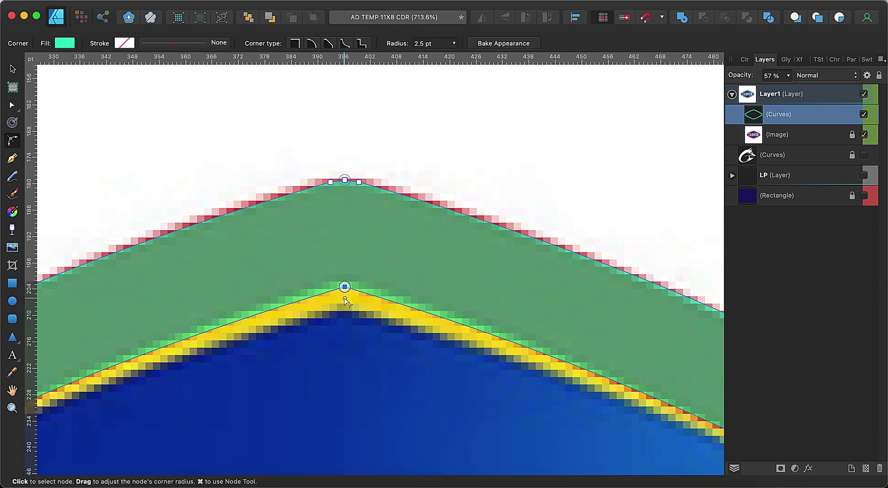
key(a)
click(345, 287)
key(c)
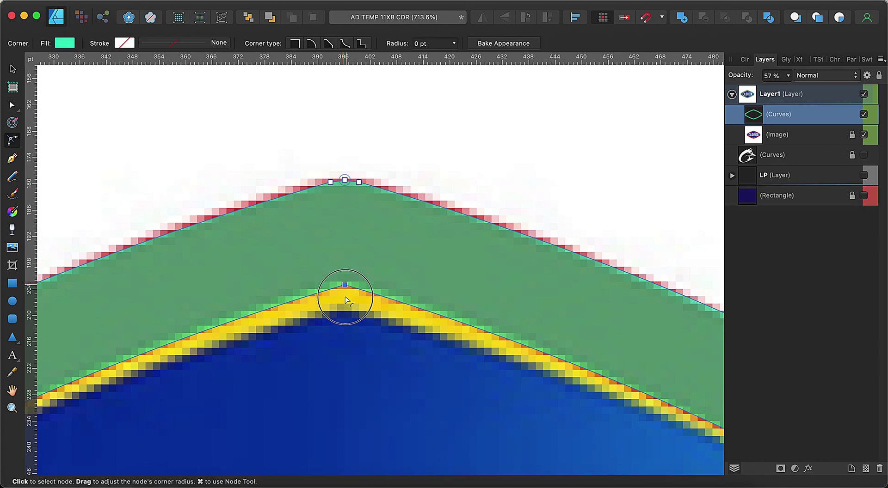
scroll(363, 337, down, 10)
scroll(323, 352, down, 10)
scroll(273, 398, up, 5)
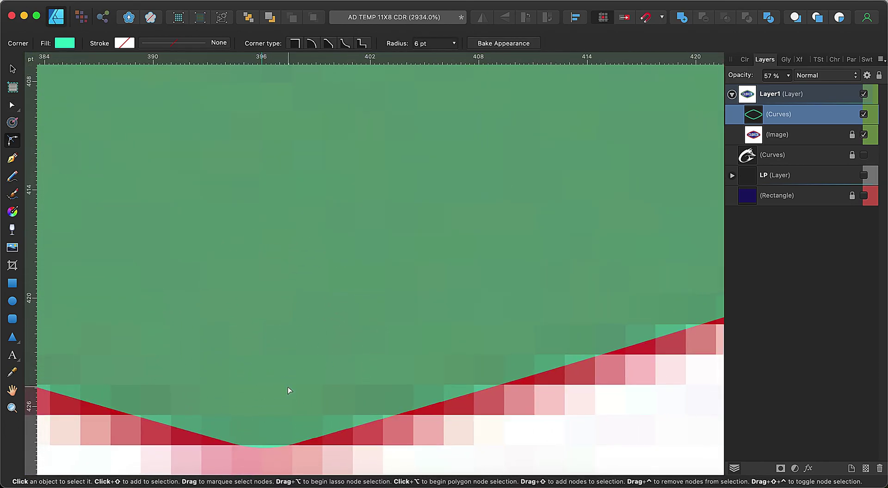
scroll(287, 391, down, 5)
key(v)
key(a)
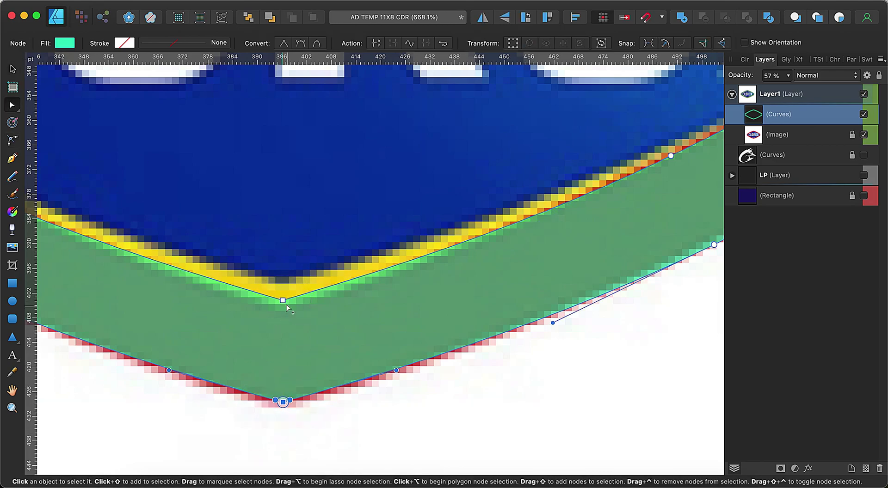
key(super+0)
Step: Draw a left-pointing triangle sized to the diamond's left half at 50% opacity and position it there
click(426, 317)
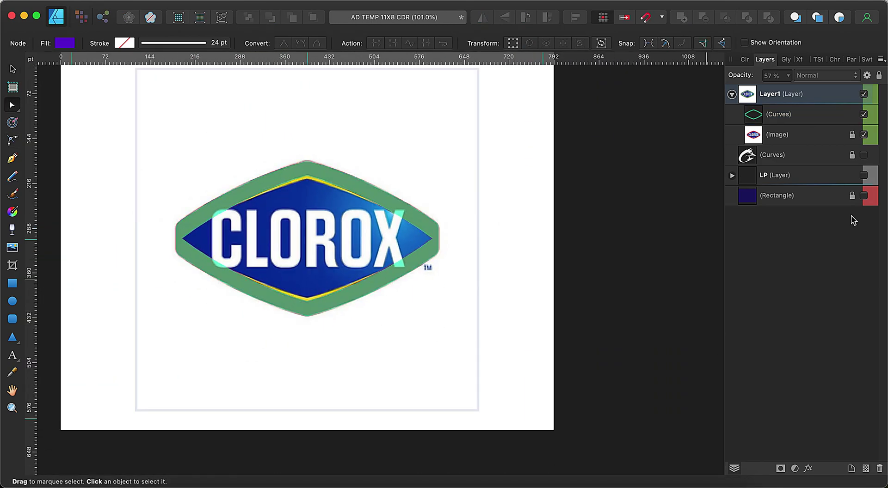
scroll(294, 277, up, 2)
click(12, 337)
mouse_move(95, 169)
mouse_down()
mouse_move(462, 355)
mouse_move(341, 98)
mouse_move(366, 93)
mouse_up()
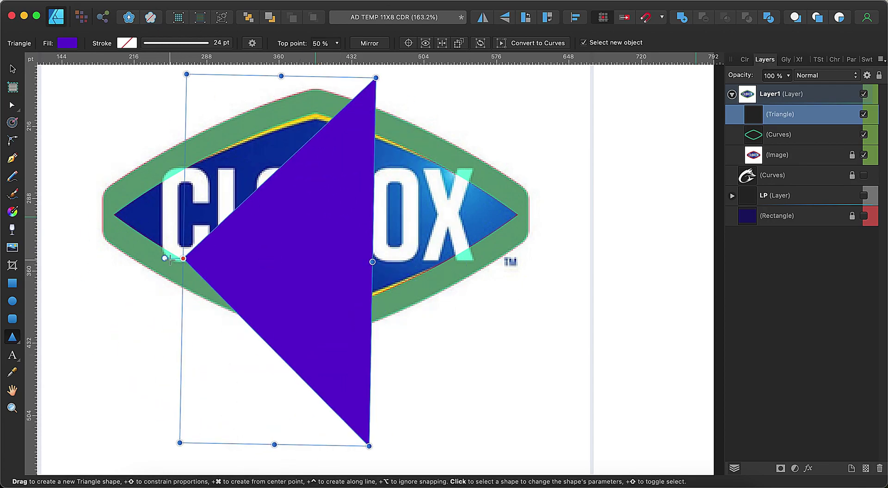
drag(184, 258, 92, 257)
drag(369, 439, 353, 275)
drag(788, 75, 733, 87)
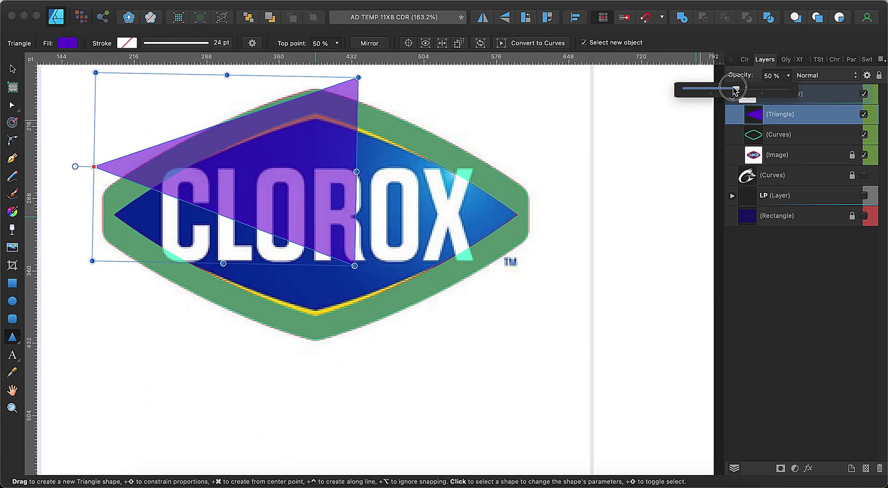
key(v)
scroll(303, 254, up, 2)
drag(303, 254, 224, 243)
Step: Fill the triangle green, fit its corner to the diamond's points, and convert it to curves
click(67, 43)
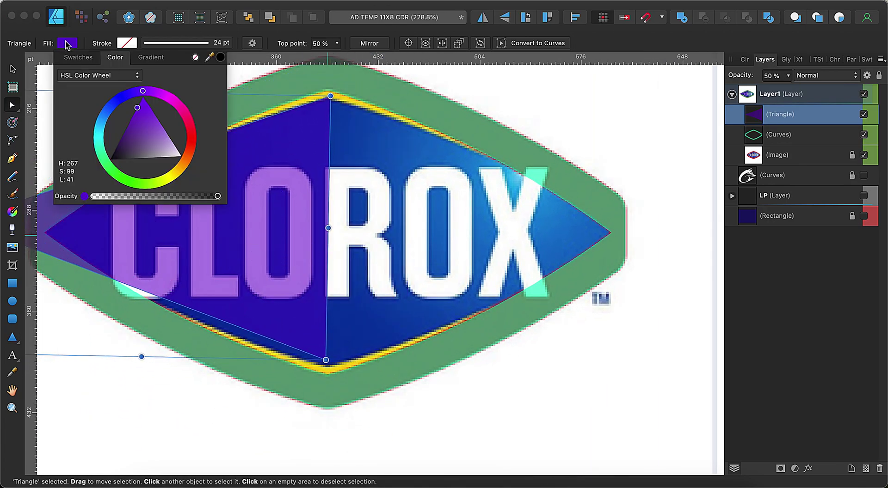
mouse_move(153, 91)
mouse_down()
mouse_move(98, 138)
mouse_move(120, 176)
mouse_up()
mouse_move(138, 148)
mouse_down()
mouse_move(128, 132)
mouse_move(124, 166)
mouse_up()
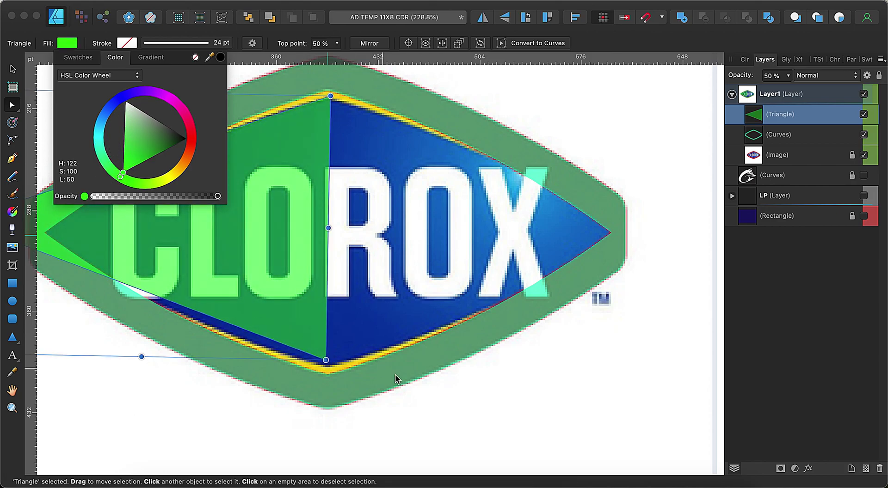
drag(326, 360, 332, 376)
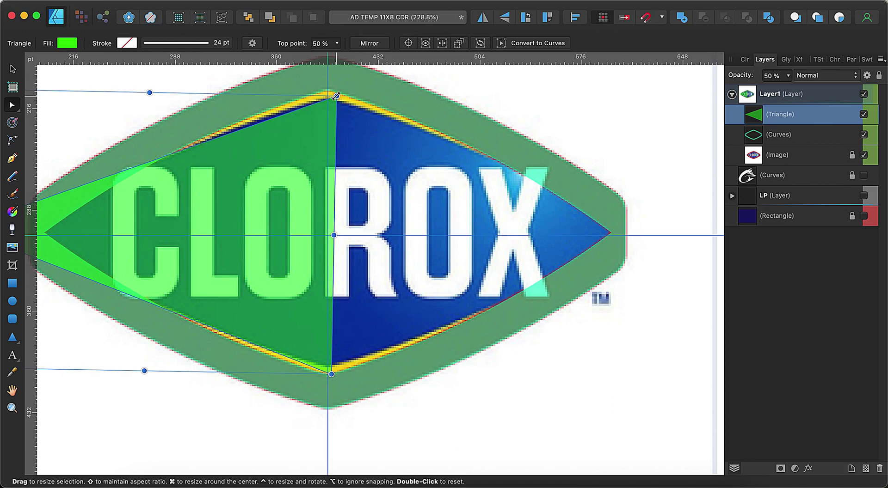
key(ctrl+Return)
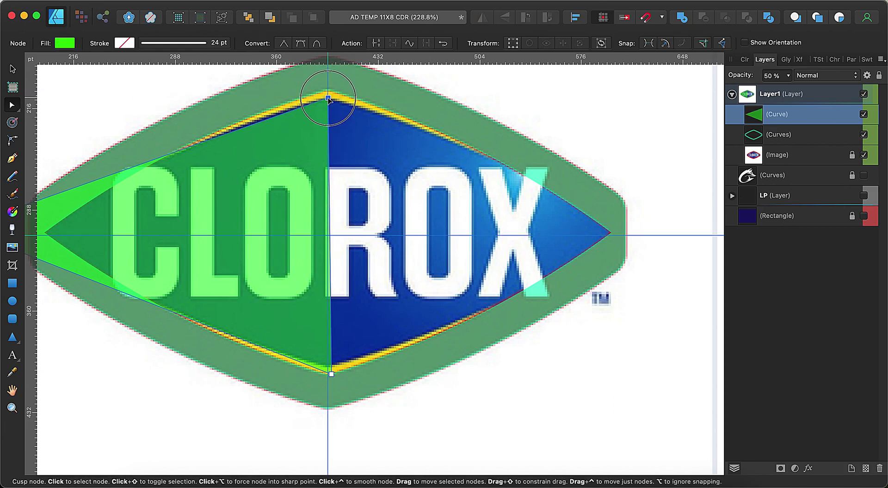
Step: Stretch the triangle to the diamond's left tip and subtract a rectangle to keep only its top half
key(v)
scroll(323, 231, left, 10)
drag(188, 228, 258, 231)
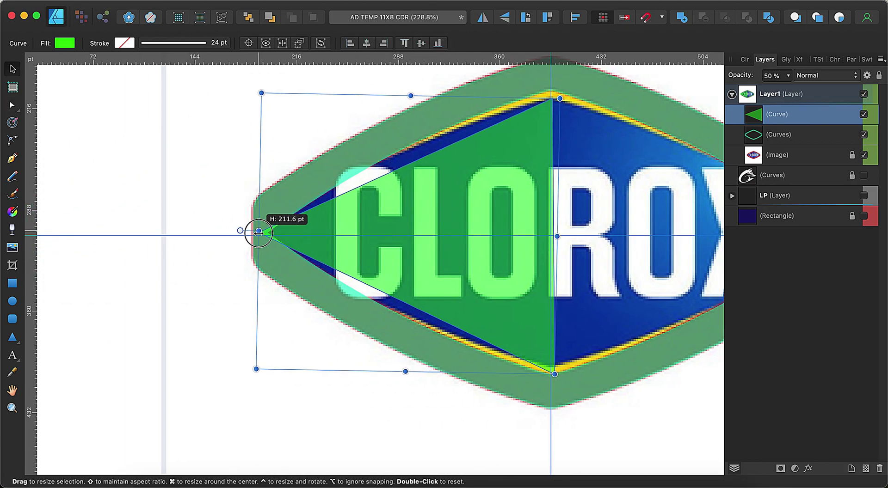
key(a)
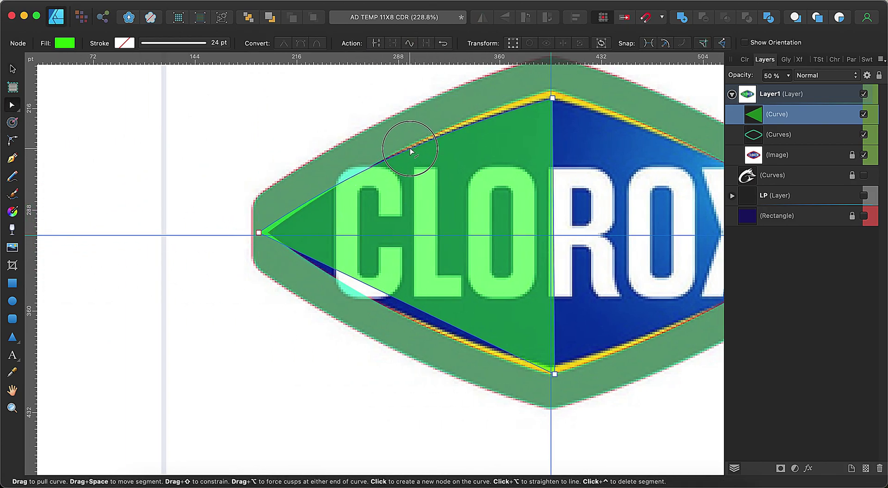
key(m)
mouse_move(593, 432)
mouse_down()
mouse_move(400, 214)
mouse_move(244, 239)
mouse_up()
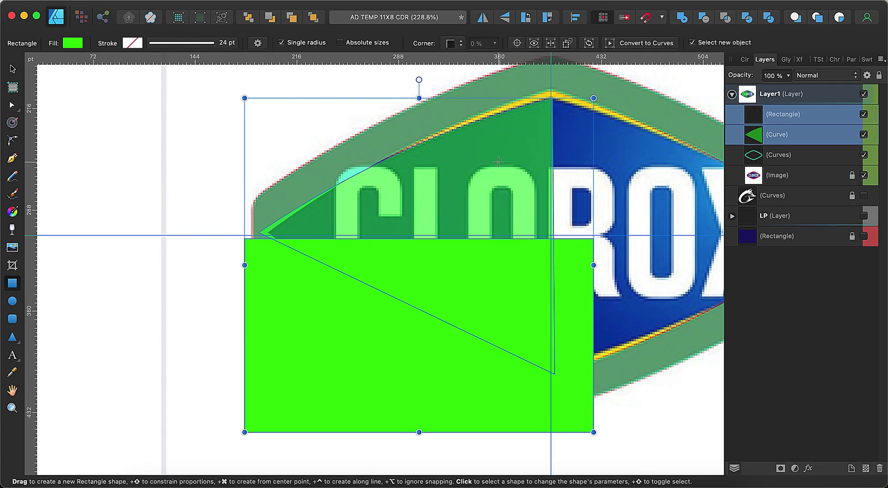
click(710, 18)
Step: Duplicate the top half, flip it vertically and move the copy down as the lower half
key(v)
key(super+j)
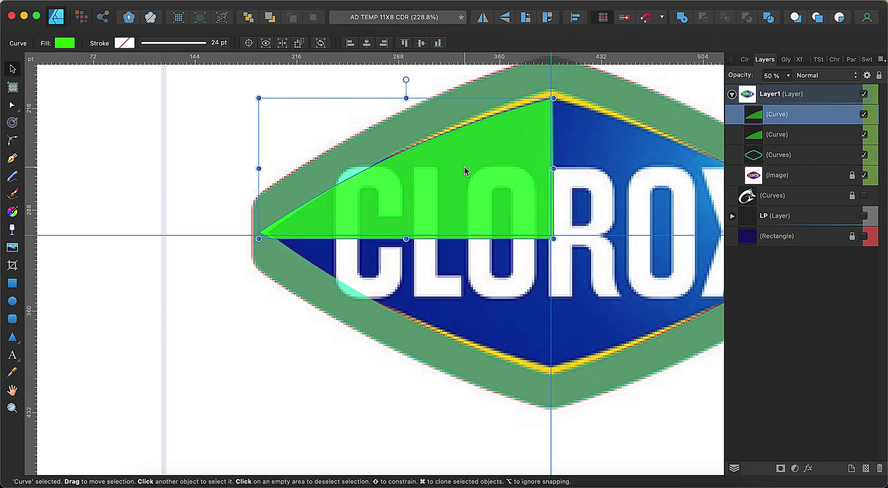
key(5)
drag(499, 145, 505, 278)
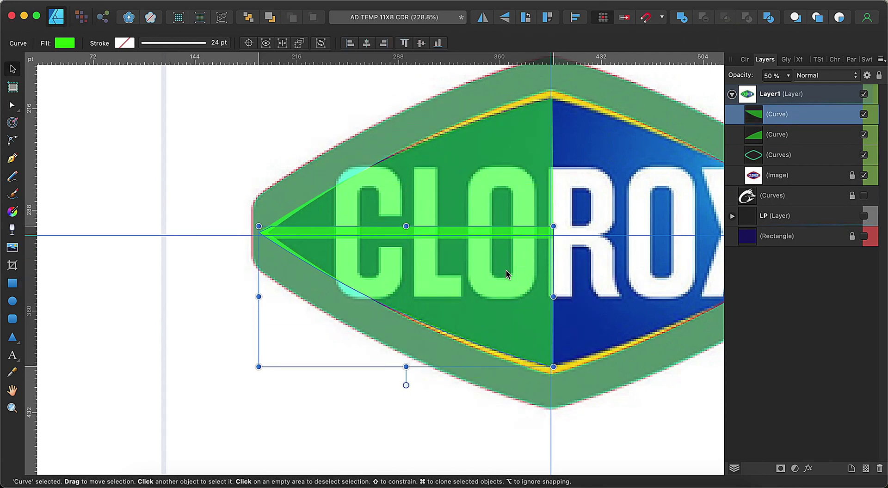
shift+click(777, 134)
Step: Mirror the left triangle onto the diamond's right half and Add both halves into one diamond
scroll(434, 345, right, 5)
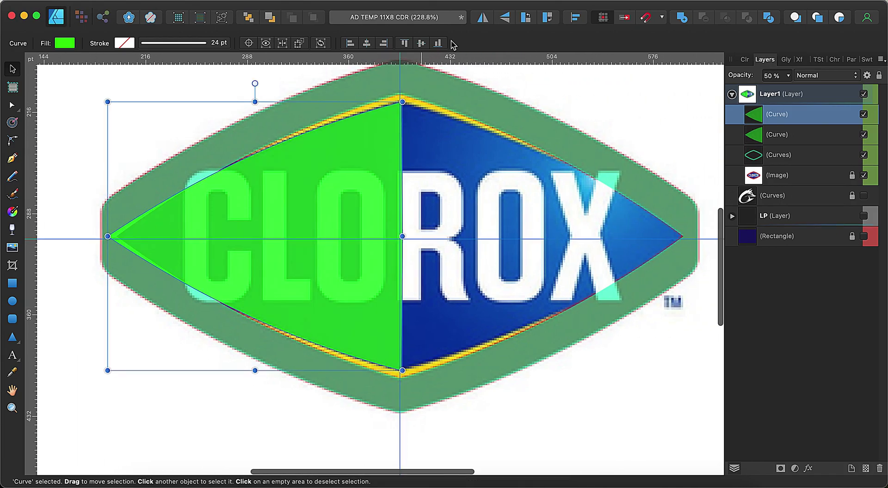
click(483, 17)
drag(175, 228, 463, 226)
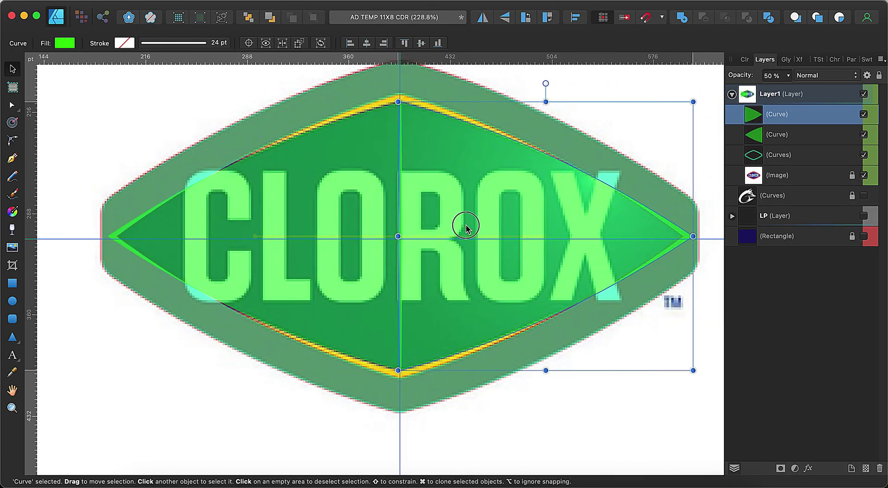
shift+click(214, 223)
click(681, 17)
Step: Draw a purple diamond at 59% opacity over the logo centre and hide the green tracing layers
mouse_move(120, 105)
mouse_down()
mouse_move(646, 428)
mouse_move(677, 425)
mouse_up()
click(69, 43)
click(160, 95)
click(787, 75)
drag(736, 89, 742, 93)
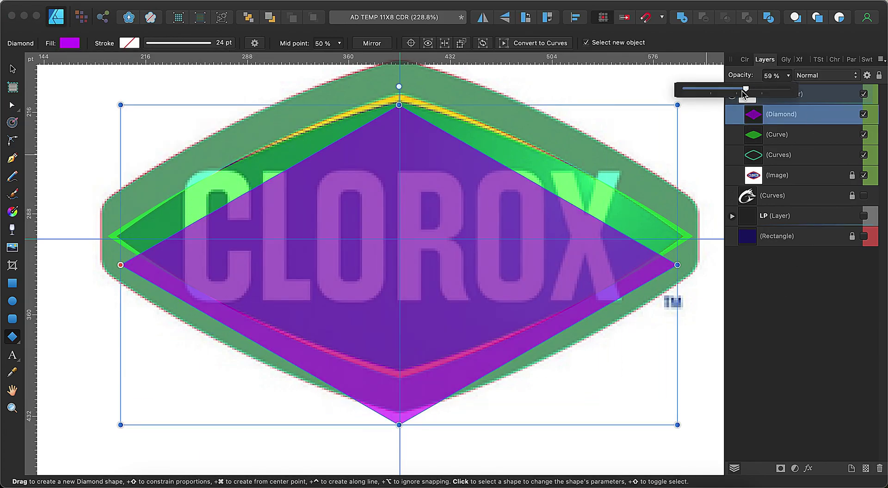
click(864, 154)
click(863, 135)
Step: Move and stretch the purple diamond to span the blue diamond's tips, centred on the guide
key(v)
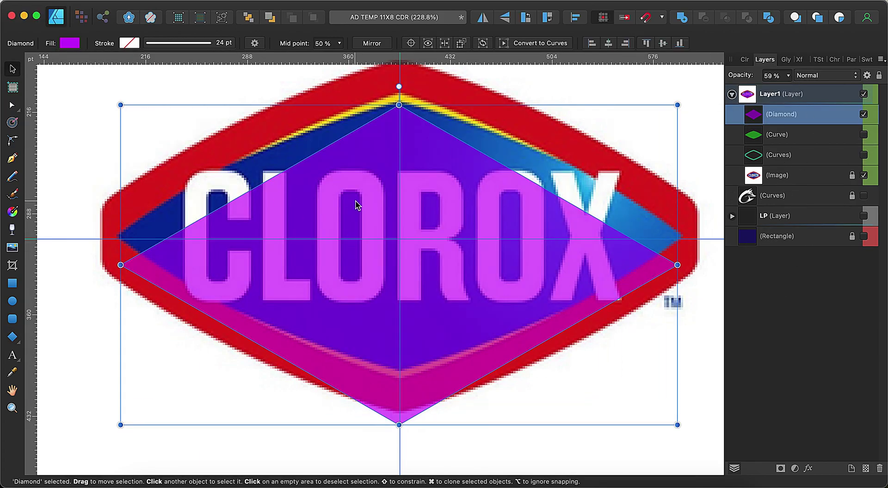
drag(357, 202, 353, 169)
mouse_move(675, 237)
mouse_down()
mouse_move(714, 240)
mouse_move(697, 238)
mouse_up()
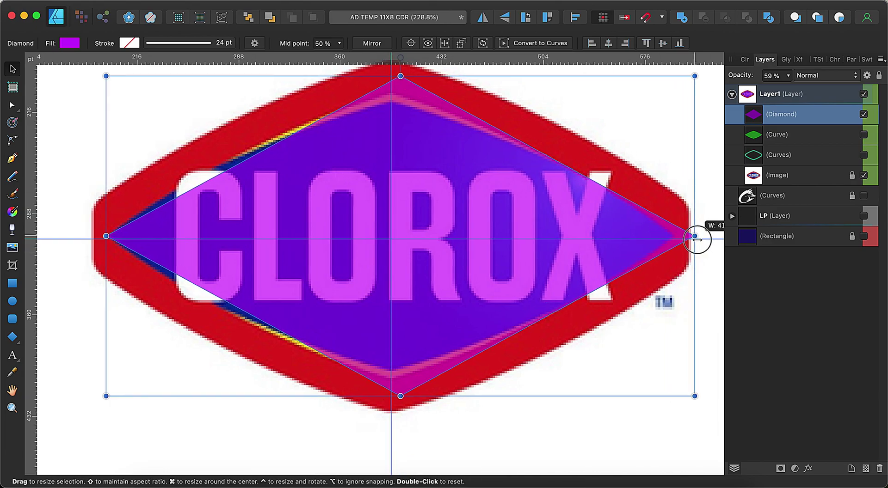
drag(105, 237, 67, 237)
drag(555, 237, 528, 232)
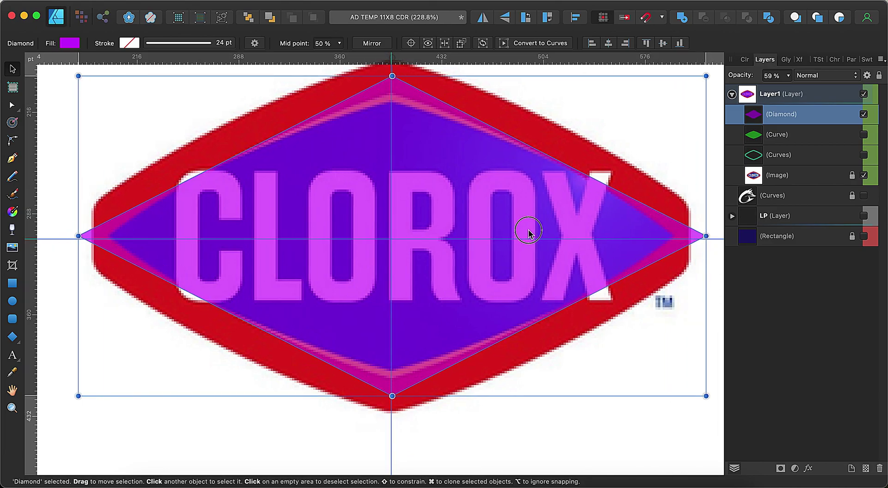
Step: Subtract rectangles to trim off the diamond's left and right tips, then hide the purple diamond
key(m)
drag(56, 184, 106, 304)
drag(71, 251, 689, 251)
shift+click(665, 208)
click(703, 17)
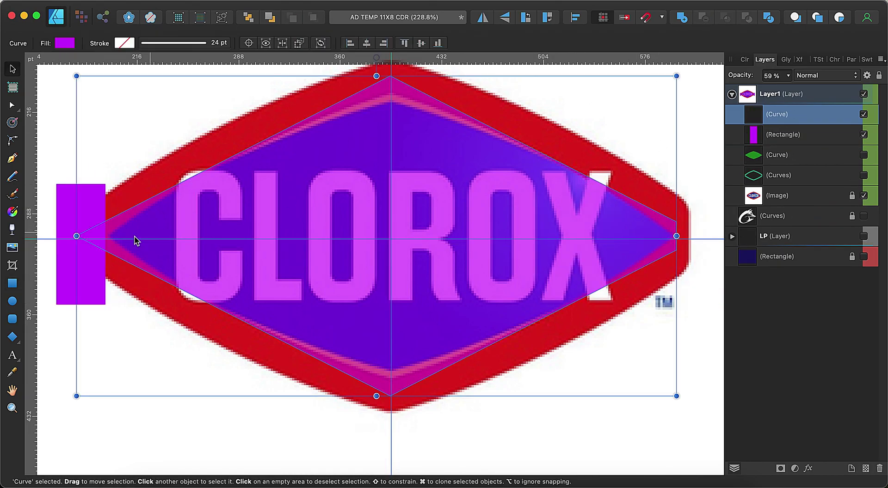
shift+click(90, 216)
drag(781, 134, 781, 111)
shift+click(151, 230)
key(super+alt+minus)
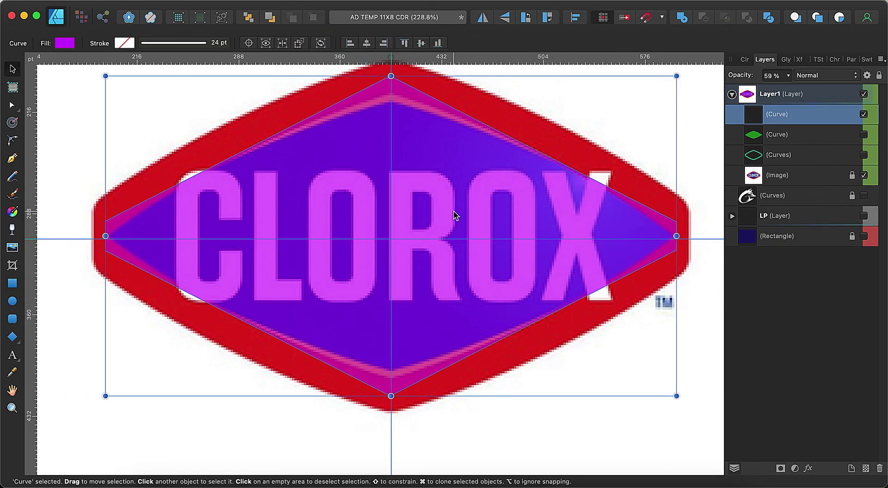
click(863, 114)
Step: Draw a cyan bar at 52% opacity over the L's upright stroke, reaching its top
click(373, 359)
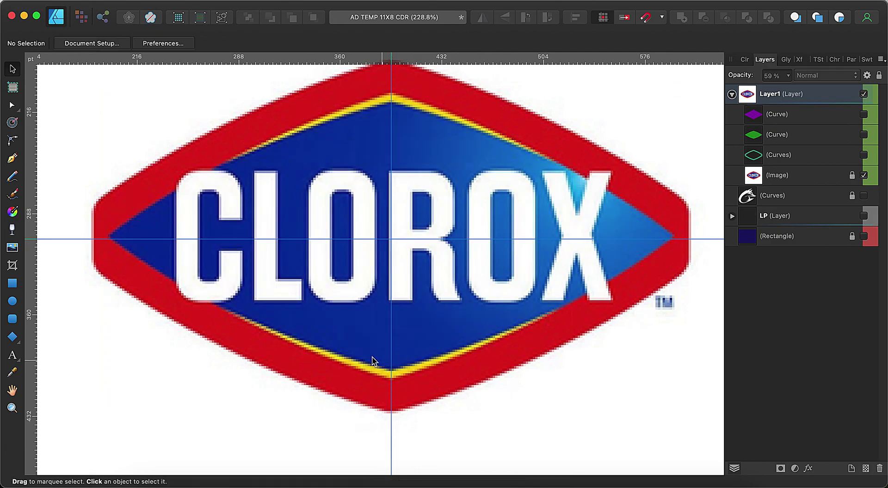
key(m)
scroll(240, 241, up, 3)
drag(274, 105, 319, 359)
drag(788, 75, 737, 90)
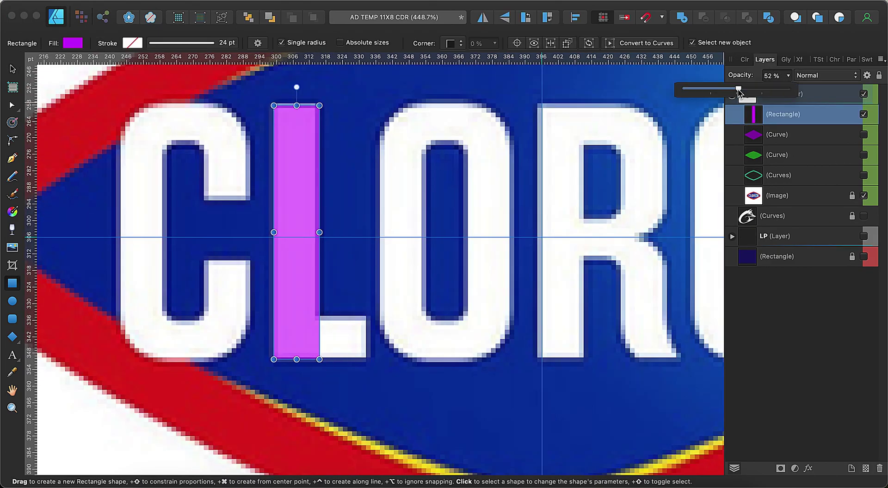
click(72, 43)
click(104, 140)
drag(297, 106, 297, 101)
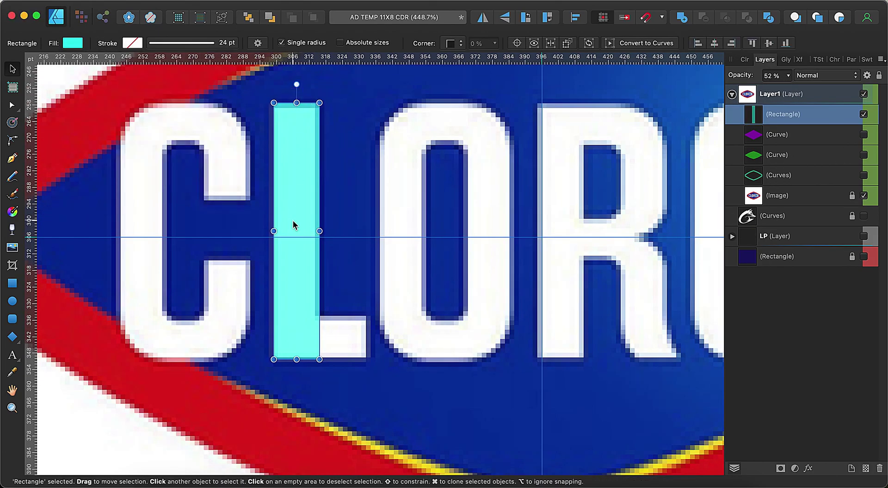
Step: Duplicate the upright bar, turn it horizontal, and fit it to the L's foot
key(super+j)
click(548, 17)
mouse_move(377, 230)
mouse_down()
mouse_move(446, 330)
mouse_move(448, 317)
mouse_move(418, 317)
mouse_up()
drag(547, 339, 371, 337)
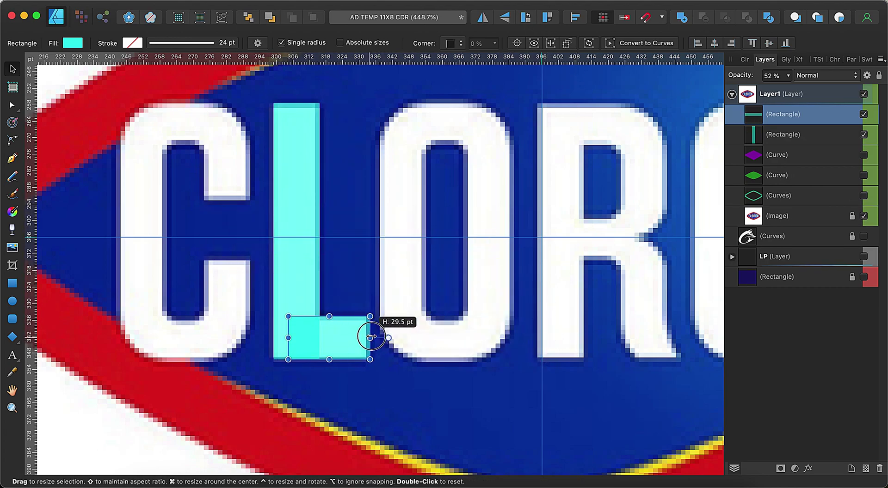
Step: Cover the letter C with a 50% transparent rectangle with rounded corners
click(311, 285)
key(m)
drag(111, 98, 250, 364)
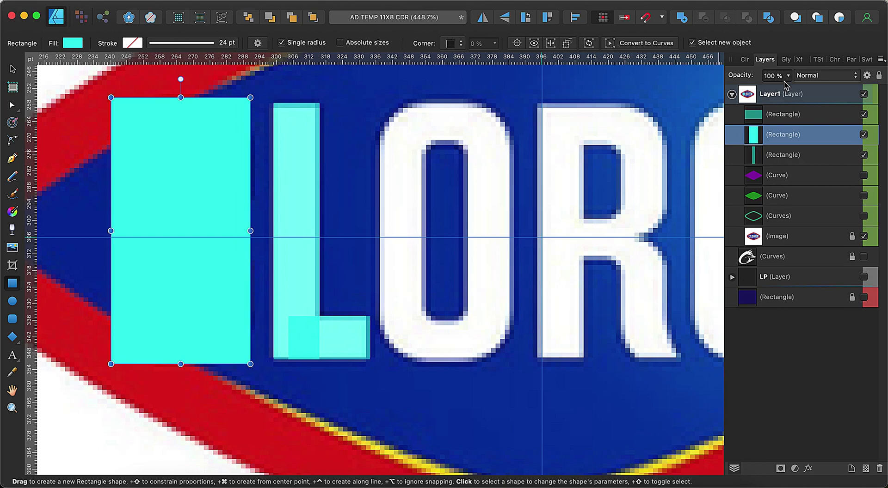
drag(785, 85, 736, 92)
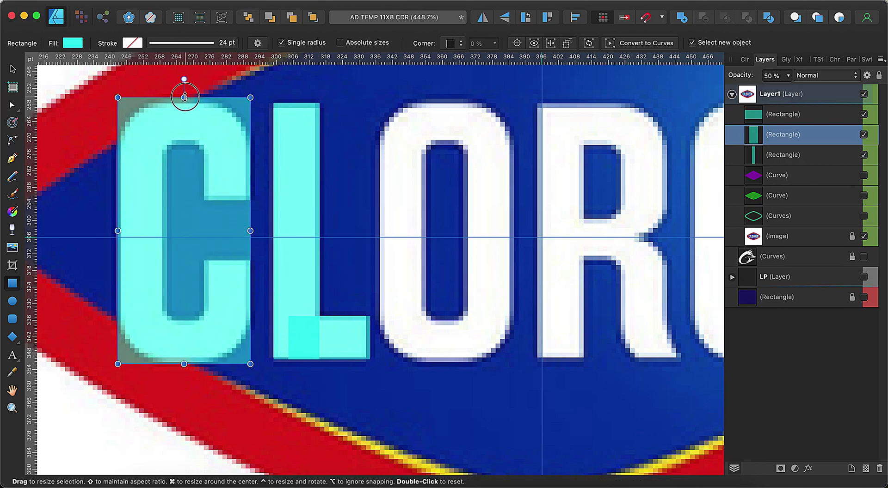
click(12, 140)
drag(251, 363, 246, 336)
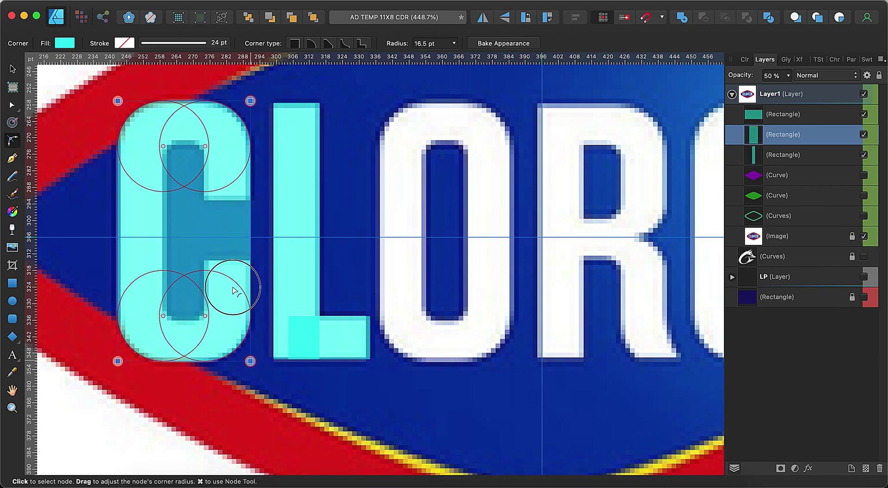
Step: Place copies of the foot and upright bars into the C's opening and hollow
key(v)
click(352, 349)
mouse_move(352, 349)
mouse_down()
mouse_move(247, 231)
mouse_move(217, 260)
mouse_up()
key(super+j)
mouse_move(294, 283)
mouse_down()
mouse_move(179, 281)
mouse_move(185, 286)
mouse_up()
key(super+j)
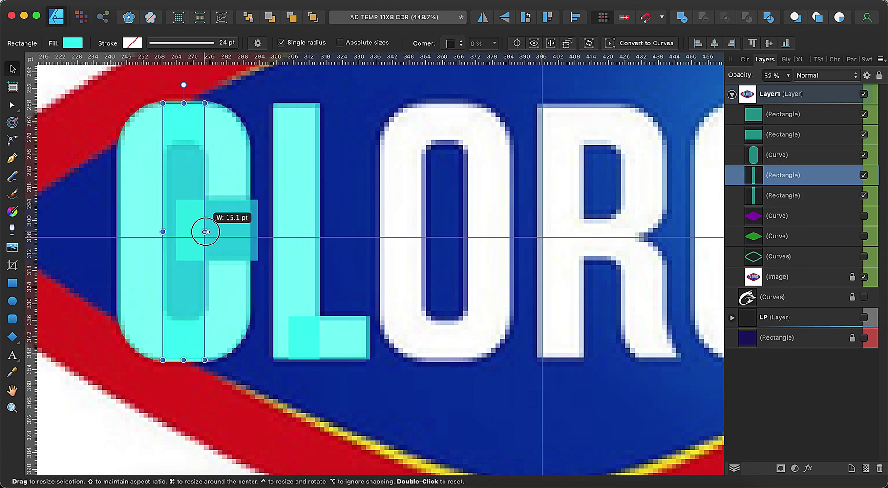
drag(183, 360, 184, 319)
Step: Subtract both inner rectangles from the rounded shape to form the C, then adjust its inner corners
click(212, 220)
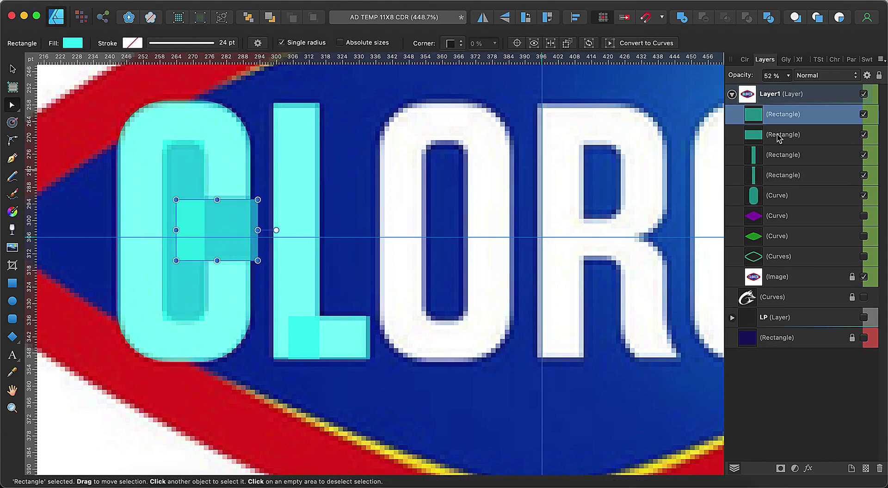
shift+click(185, 166)
shift+click(139, 185)
click(703, 18)
key(a)
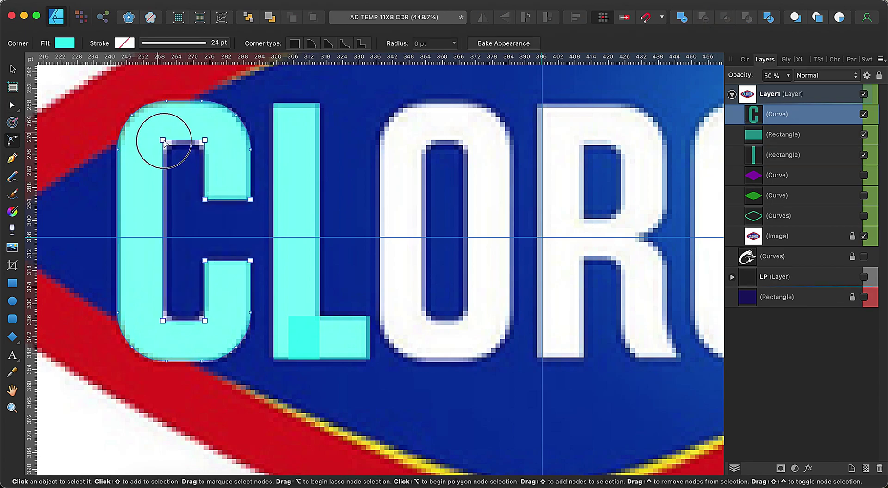
drag(144, 319, 144, 318)
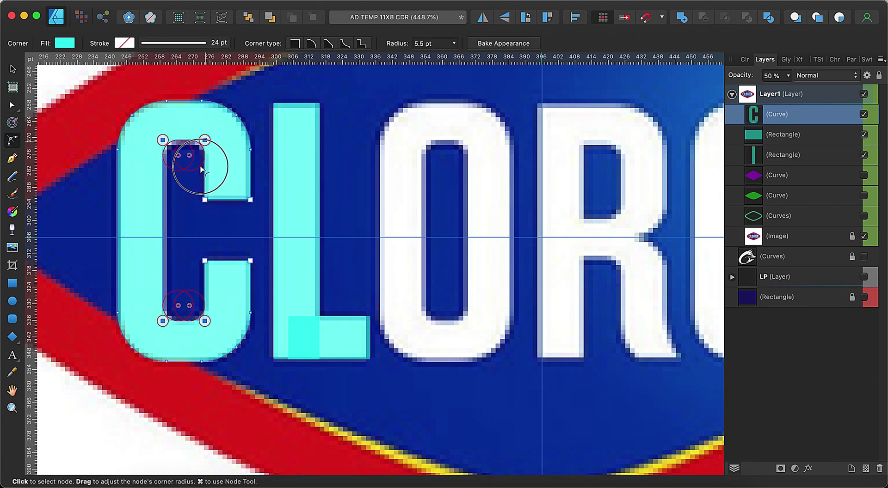
key(v)
scroll(123, 223, right, 1)
Step: Merge a C copy with a bar closing its gap to form the first O
drag(123, 222, 379, 211)
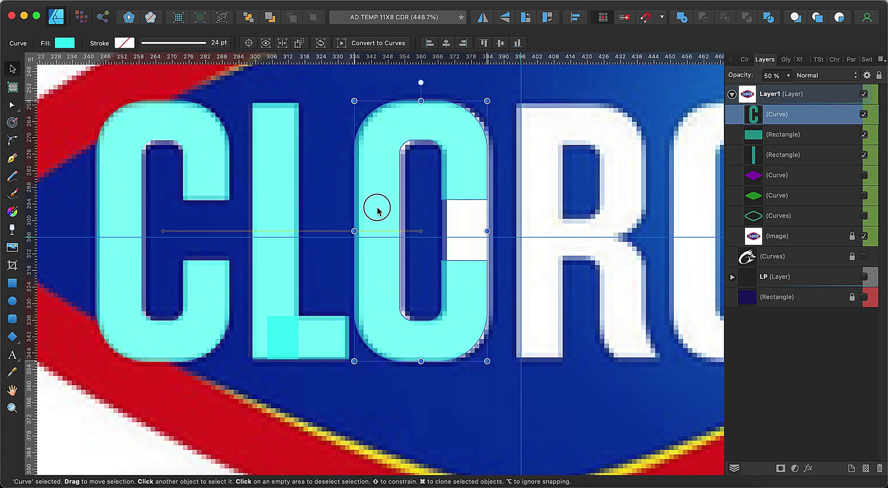
drag(267, 294, 458, 287)
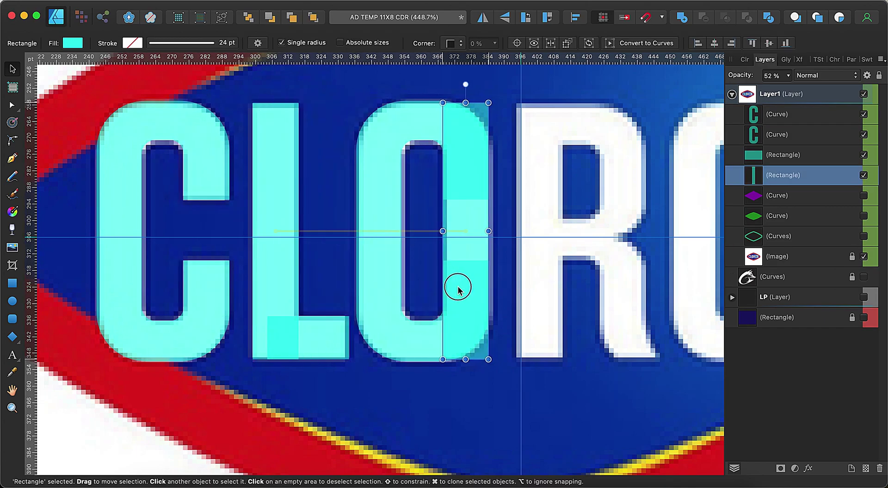
drag(466, 104, 466, 194)
drag(465, 359, 467, 264)
shift+click(470, 298)
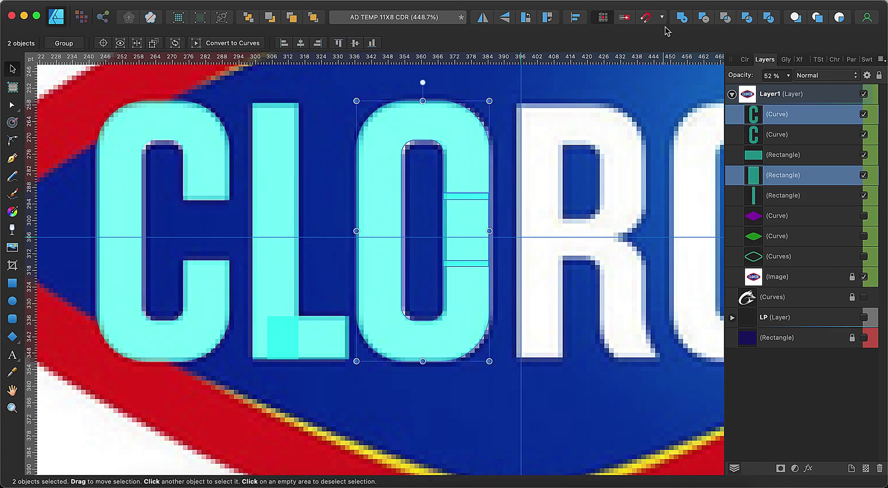
click(682, 17)
key(a)
Step: Copy the finished O onto the second O and draw a rectangle over the R's top
scroll(521, 280, right, 5)
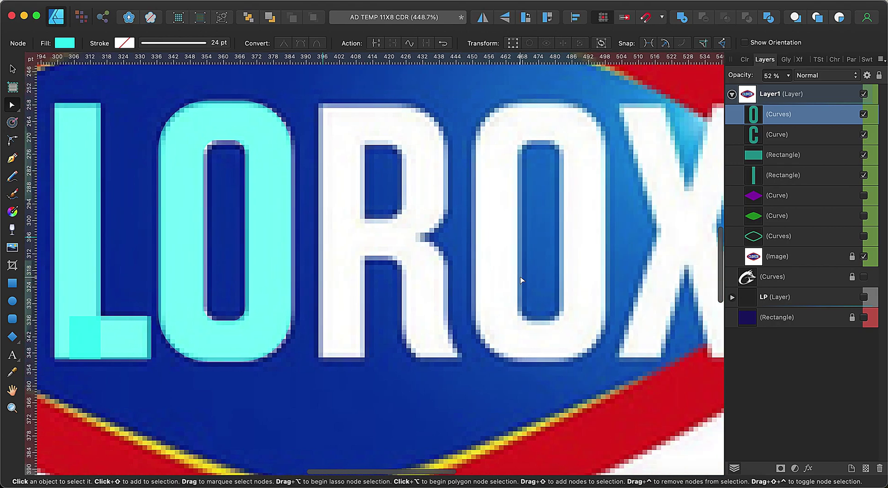
key(v)
drag(275, 304, 591, 305)
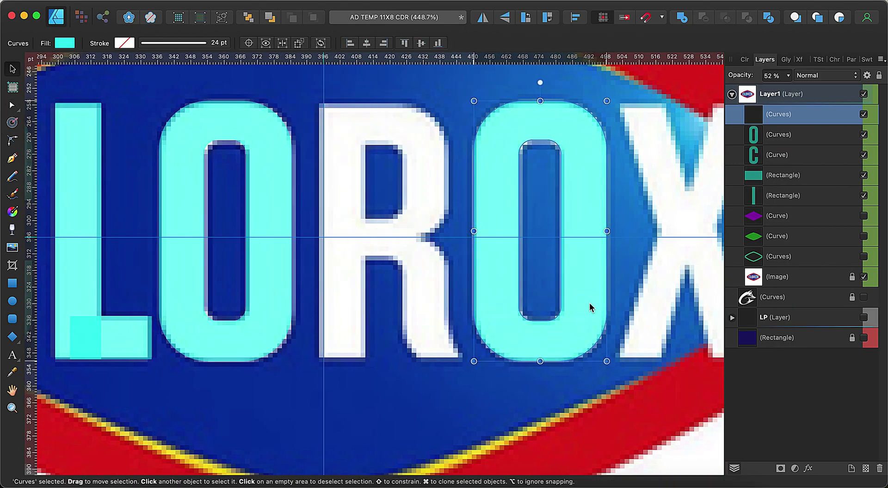
scroll(589, 303, left, 3)
key(m)
drag(496, 102, 382, 258)
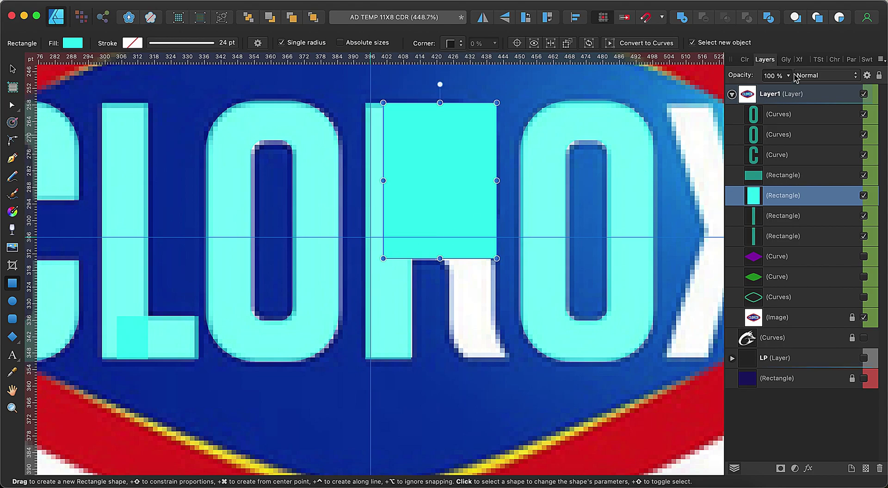
Step: Set the R block to 54% opacity and round its bowl corners, raising the bottom edge
key(5)
key(4)
key(c)
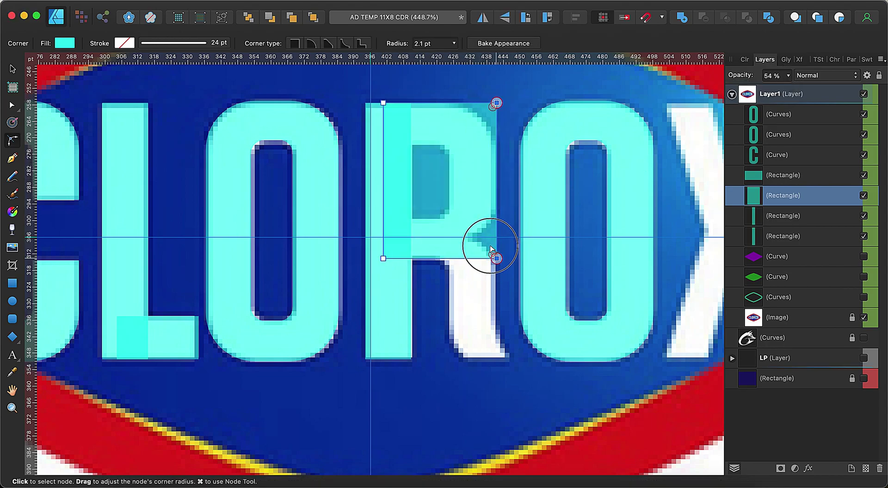
drag(465, 193, 445, 209)
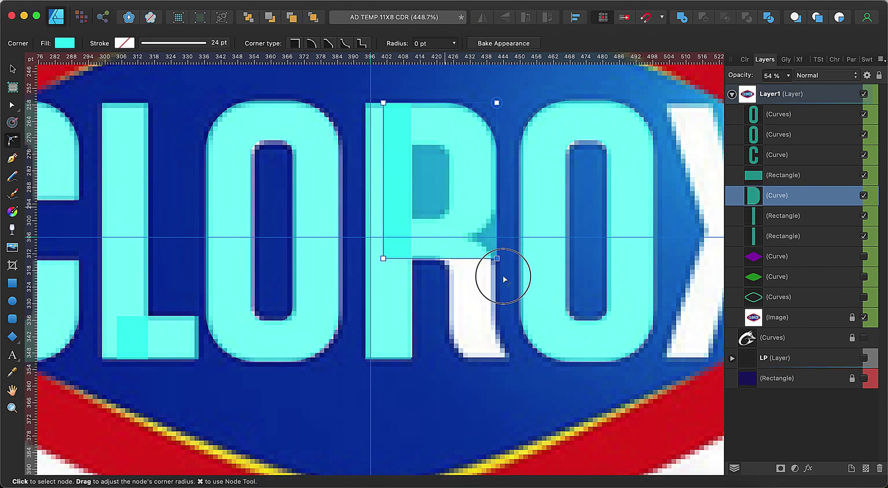
key(a)
drag(383, 258, 383, 251)
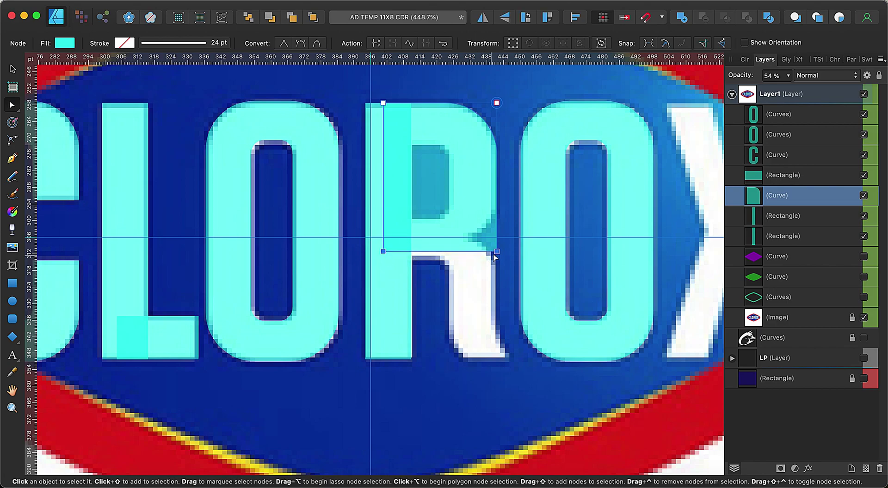
scroll(481, 278, right, 2)
scroll(481, 278, up, 2)
key(c)
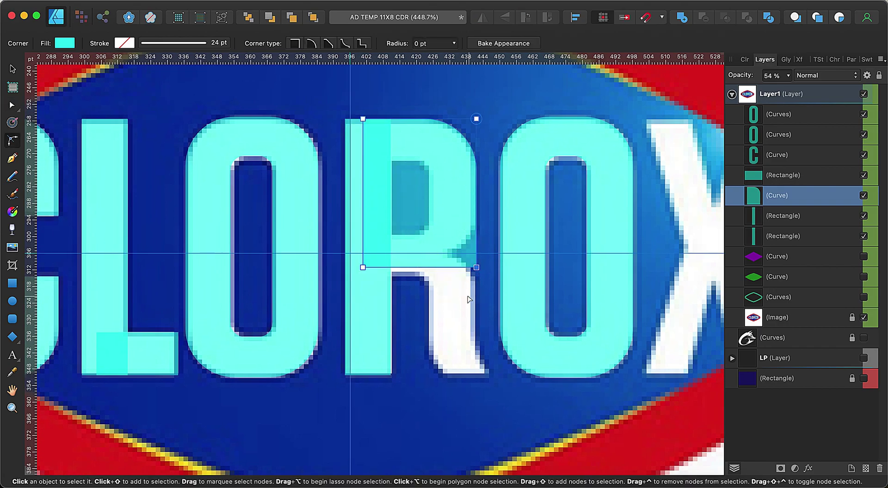
drag(362, 267, 362, 259)
drag(476, 259, 453, 226)
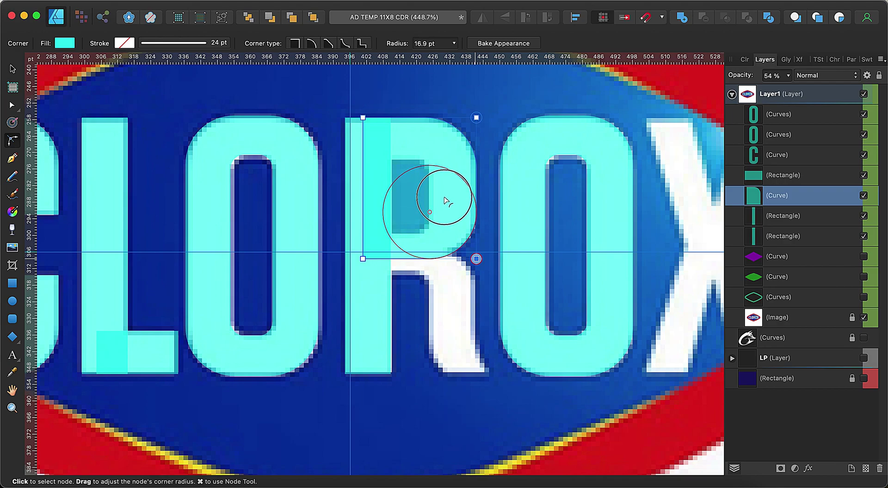
Step: Add L stem and bar copies as the R's leg and crossbar, merging them into one shape
key(v)
drag(109, 288, 448, 303)
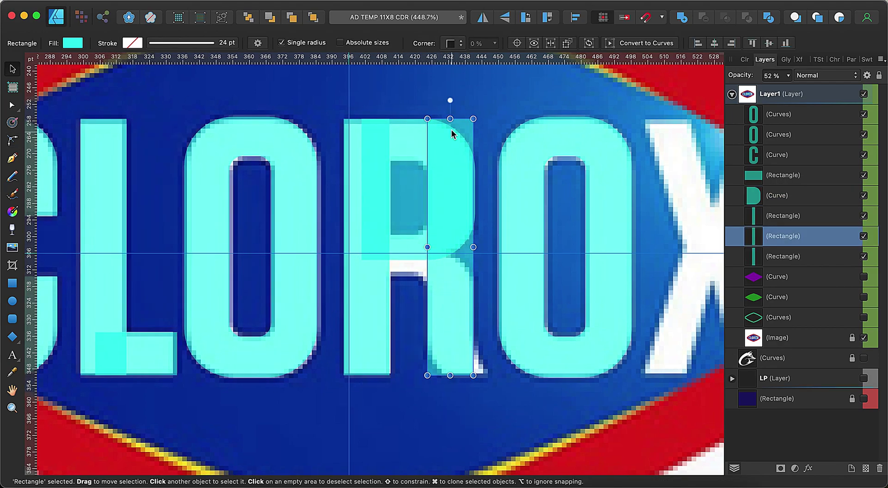
drag(450, 119, 456, 262)
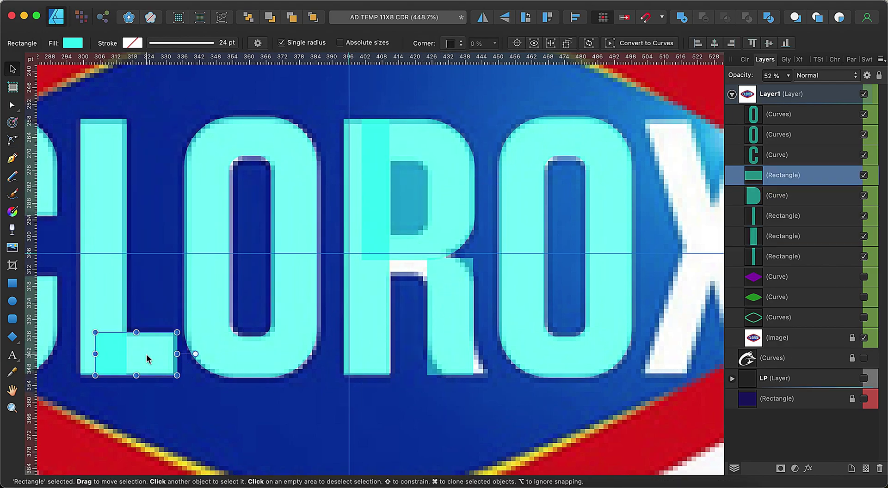
mouse_move(148, 357)
mouse_down()
mouse_move(409, 253)
mouse_move(420, 268)
mouse_up()
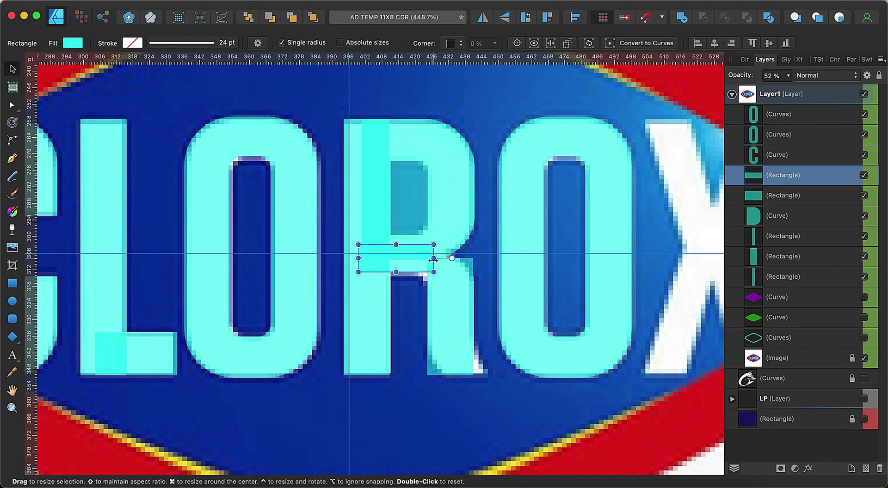
shift+click(452, 232)
shift+click(479, 178)
key(super+alt+a)
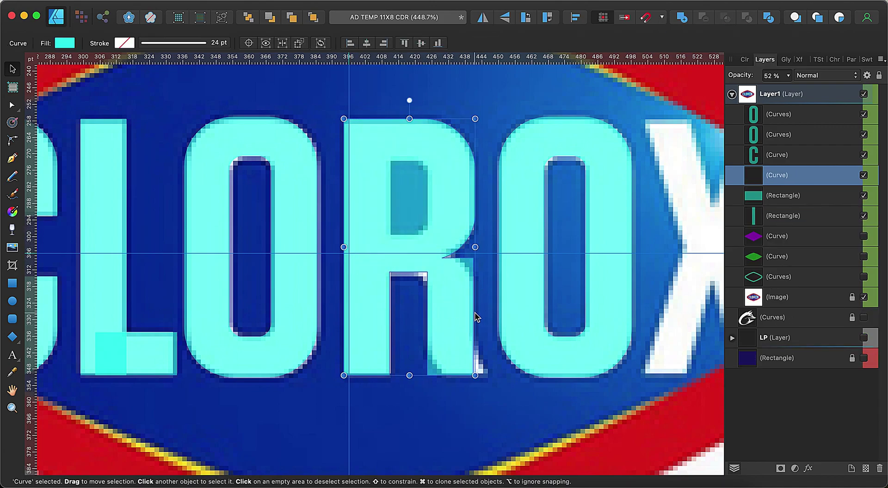
click(13, 142)
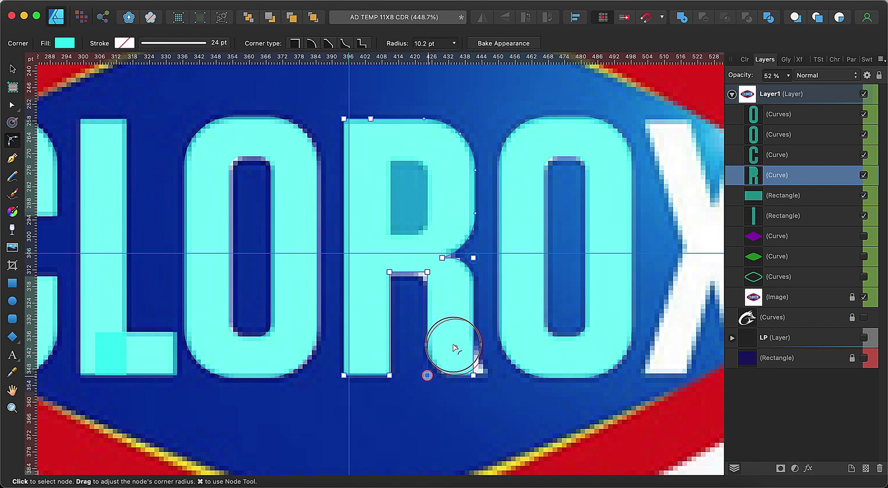
key(a)
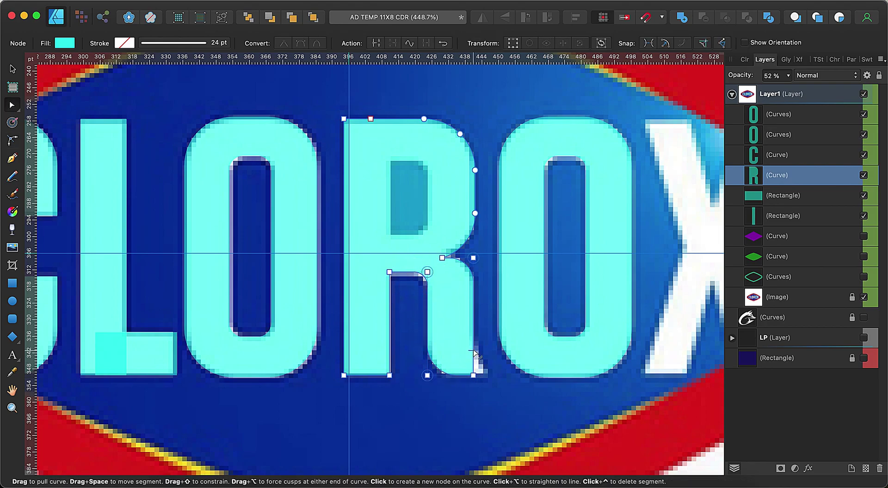
click(473, 350)
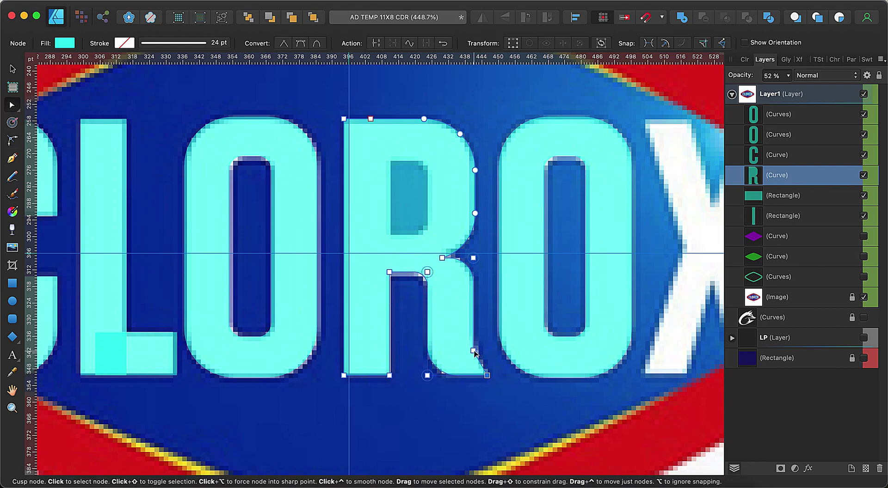
Step: Draw a rectangle over the R's counter and subtract it to cut the hole
key(c)
key(m)
drag(390, 160, 427, 236)
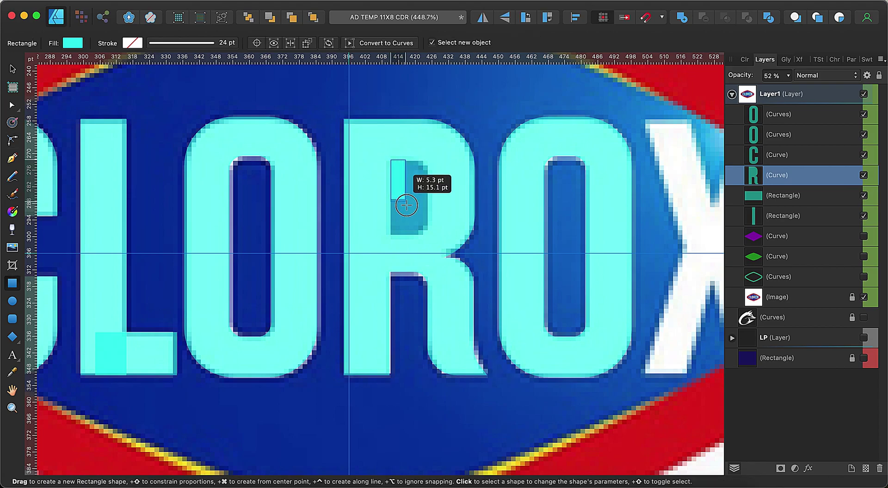
click(788, 76)
key(c)
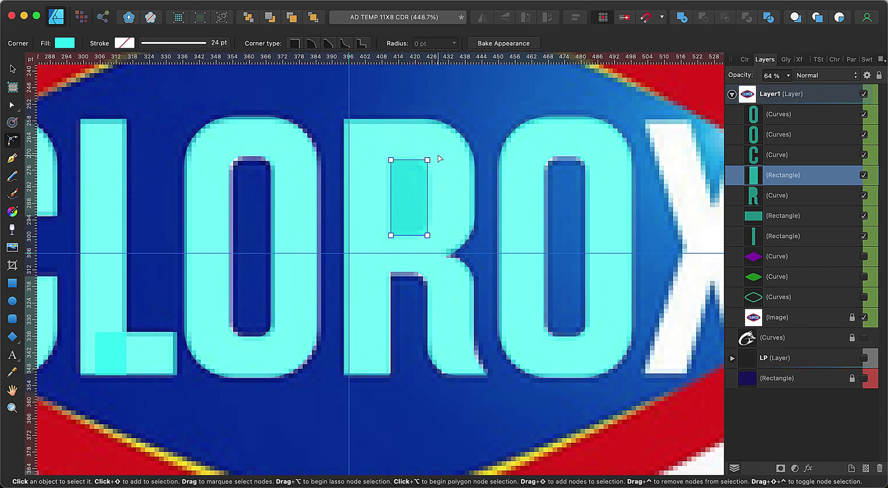
shift+click(451, 218)
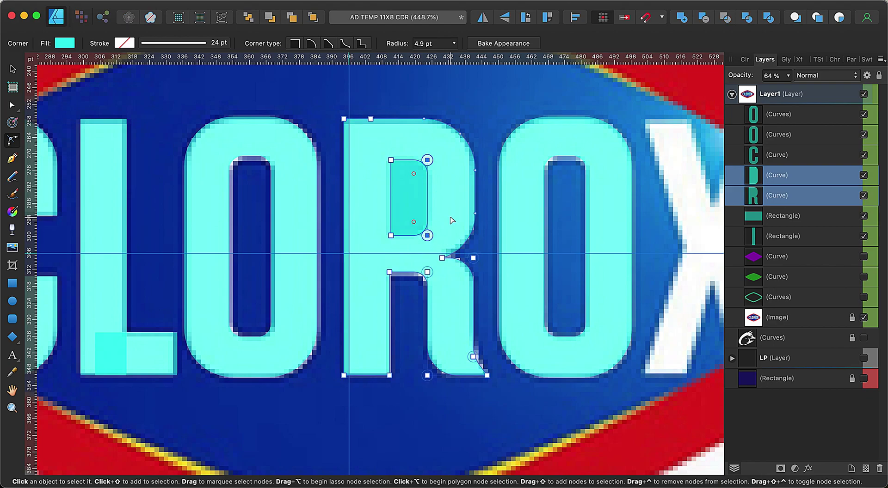
click(701, 19)
key(a)
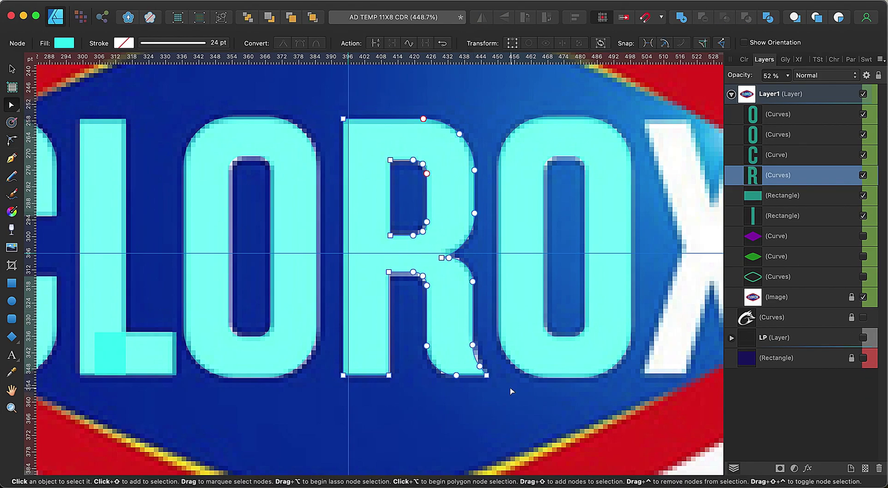
scroll(456, 379, right, 10)
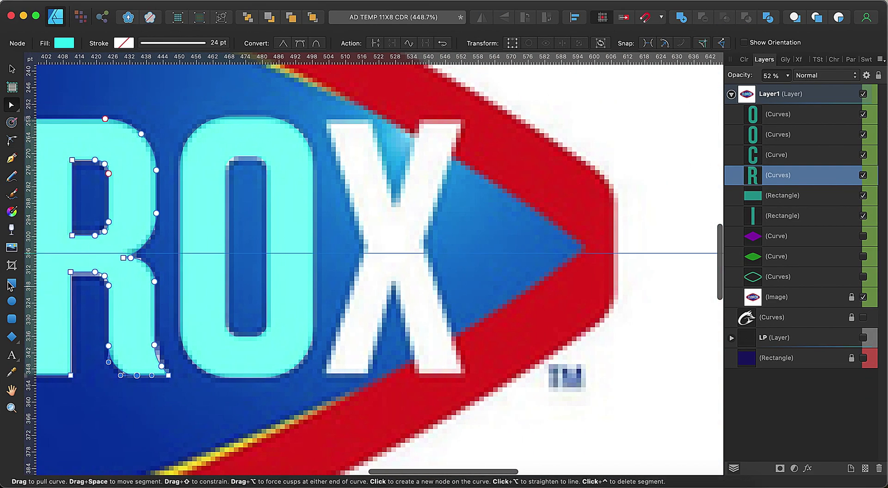
scroll(323, 277, left, 15)
Step: Copy the L stem onto the X and slant it along the X's diagonal stroke
click(140, 287)
key(v)
drag(140, 286, 632, 283)
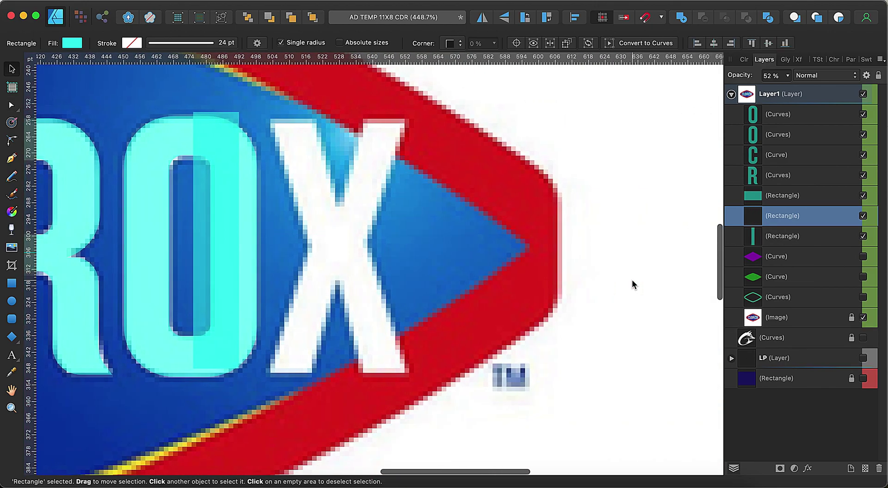
scroll(632, 284, right, 10)
mouse_move(307, 229)
mouse_down()
mouse_move(273, 387)
mouse_move(361, 387)
mouse_up()
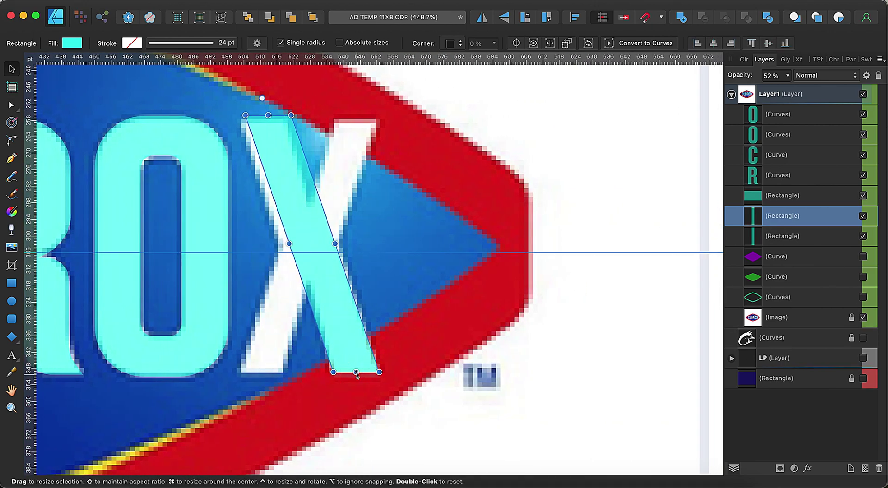
drag(270, 110, 262, 110)
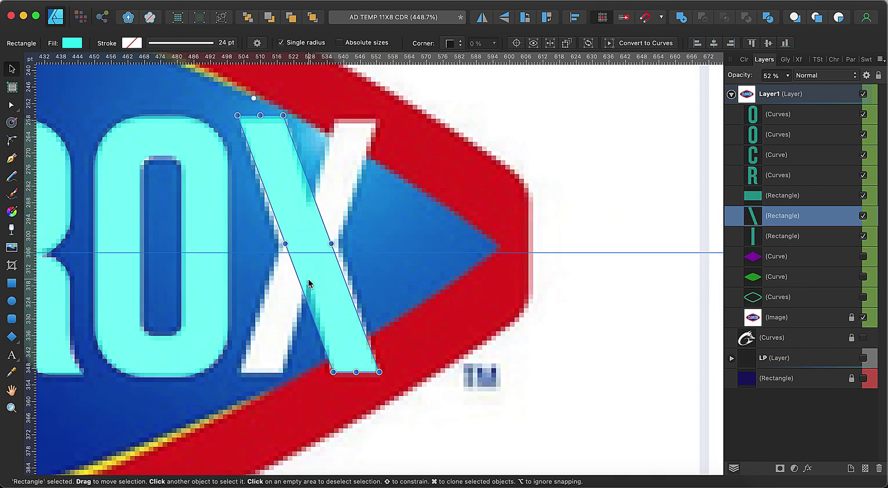
Step: Add nodes to the slanted stroke and bend its left edge inward at the crossing
key(super+Return)
click(319, 231)
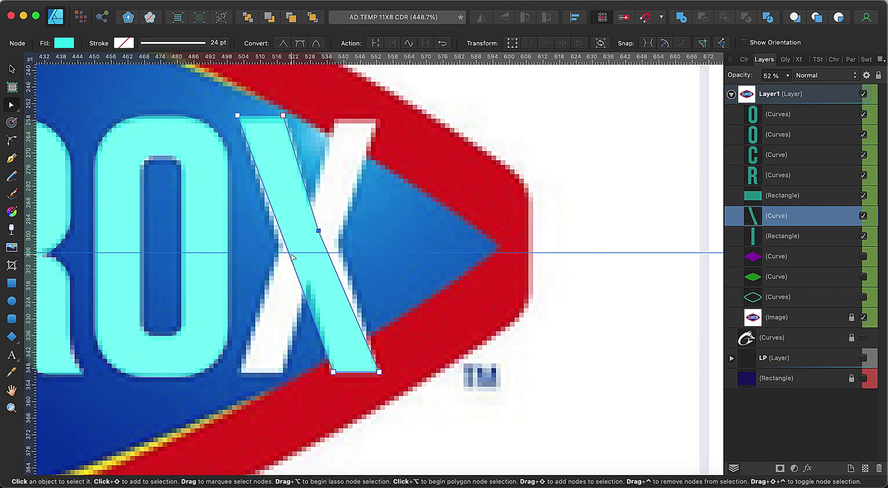
click(284, 254)
drag(284, 253, 308, 277)
click(328, 254)
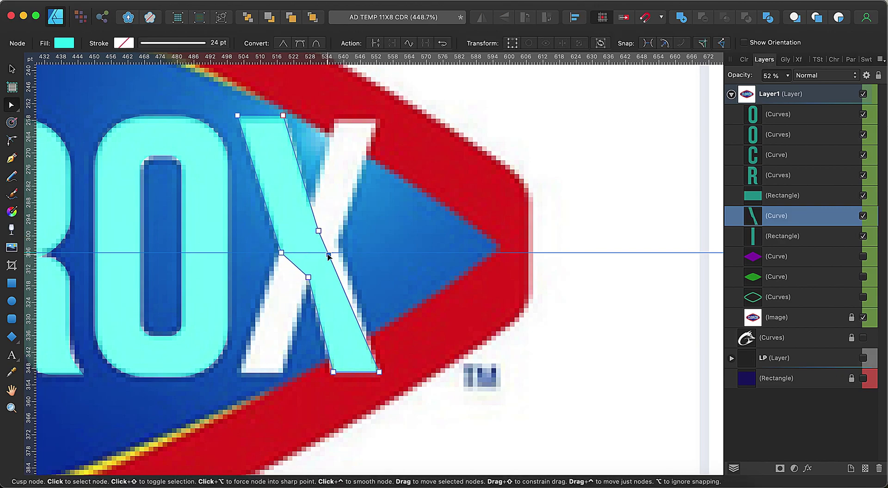
Step: Duplicate the stroke, flip it horizontally, and merge both diagonals into one X
key(v)
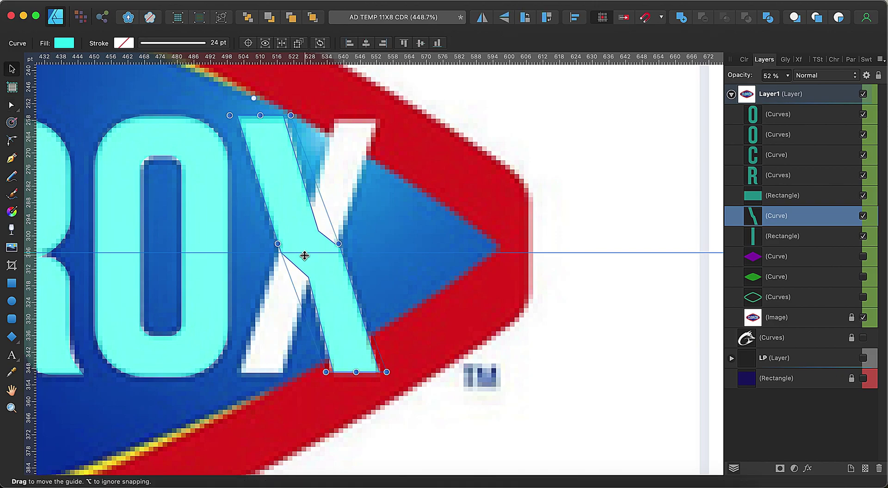
key(super+j)
key(super+shift+h)
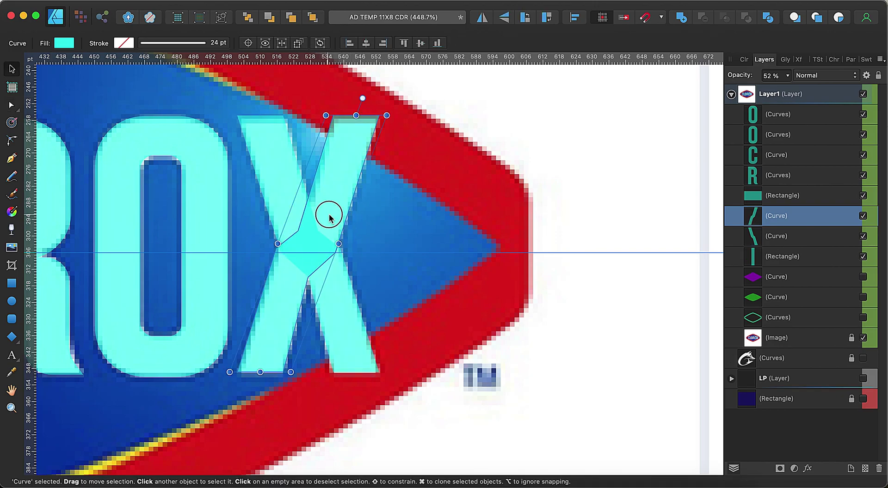
shift+click(285, 185)
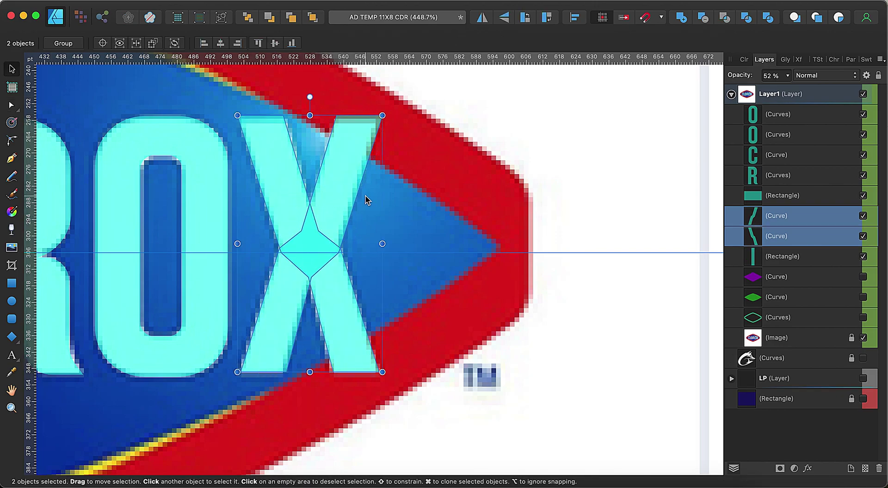
click(680, 20)
key(a)
key(Escape)
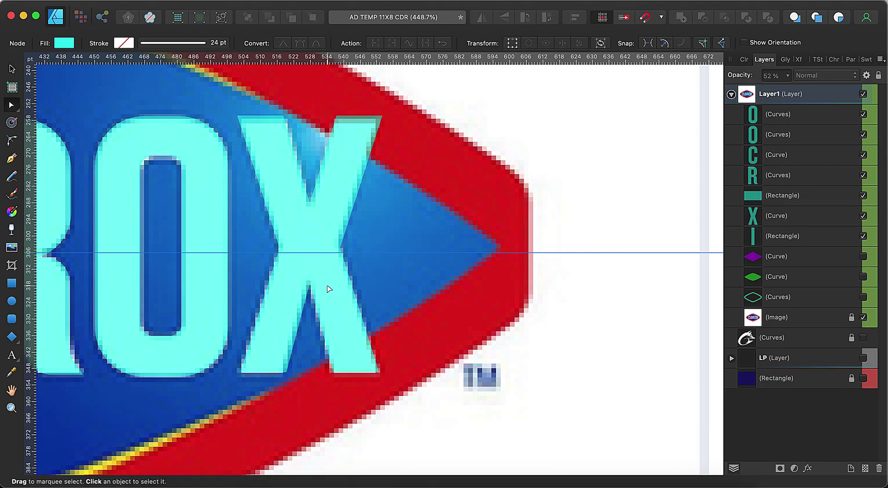
Step: Drag the X, Os and R out of the logo, then undo the moves back into place
scroll(328, 289, down, 2)
key(v)
click(435, 272)
drag(435, 272, 511, 180)
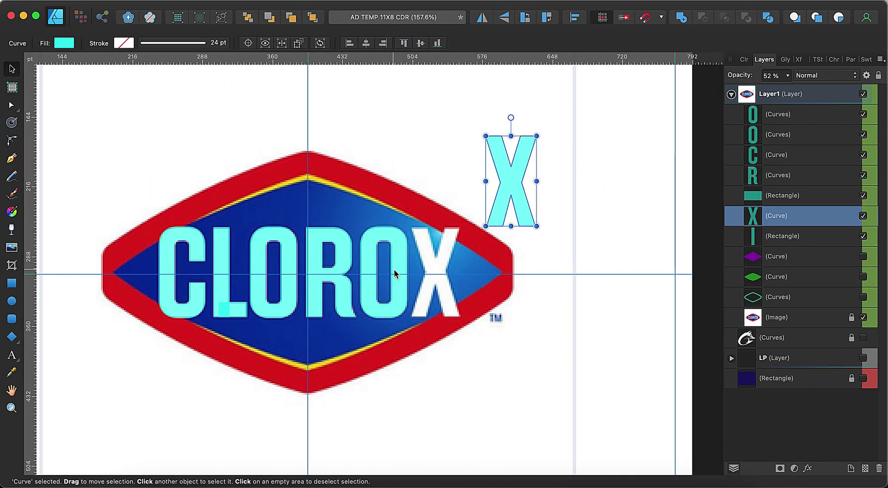
drag(391, 273, 437, 148)
drag(331, 273, 566, 261)
drag(273, 273, 560, 313)
drag(222, 273, 531, 384)
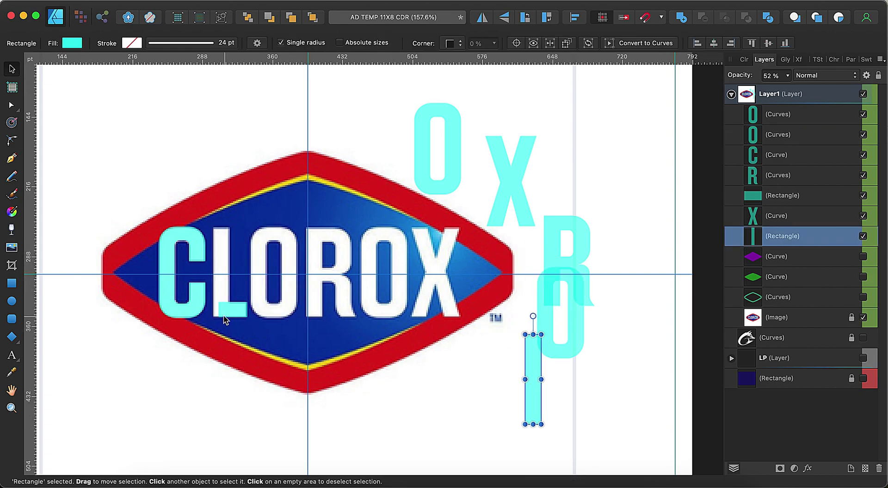
key(ctrl+z)
key(ctrl+z)
key(ctrl+z)
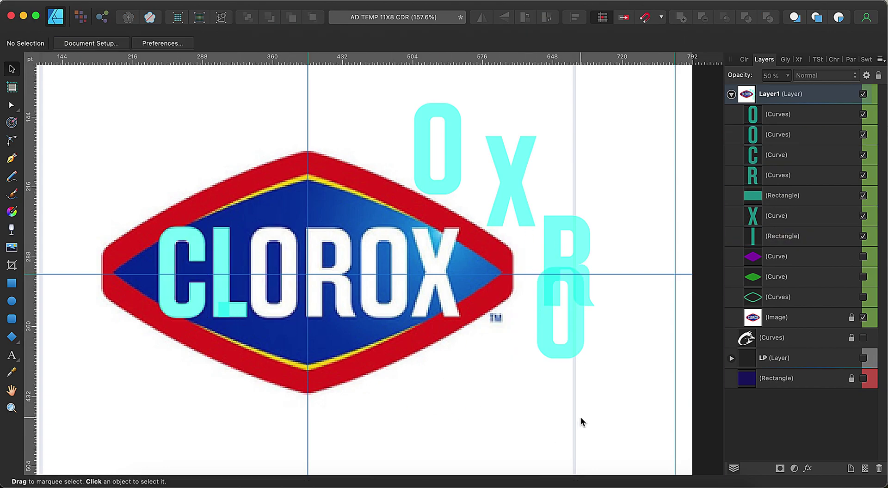
key(ctrl+z)
key(ctrl+z)
key(ctrl+z)
key(ctrl+z)
Step: Merge the L's horizontal and vertical rectangles into one shape with Boolean Add
click(241, 316)
ctrl+click(781, 236)
click(680, 17)
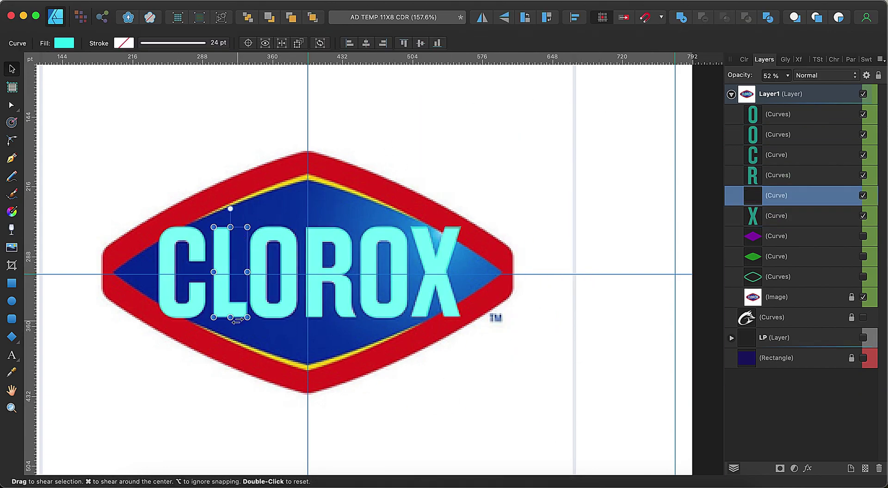
key(a)
scroll(231, 328, up, 3)
click(236, 326)
Step: Shrink the Clorox reference image and move it to the page's lower right
key(ctrl+1)
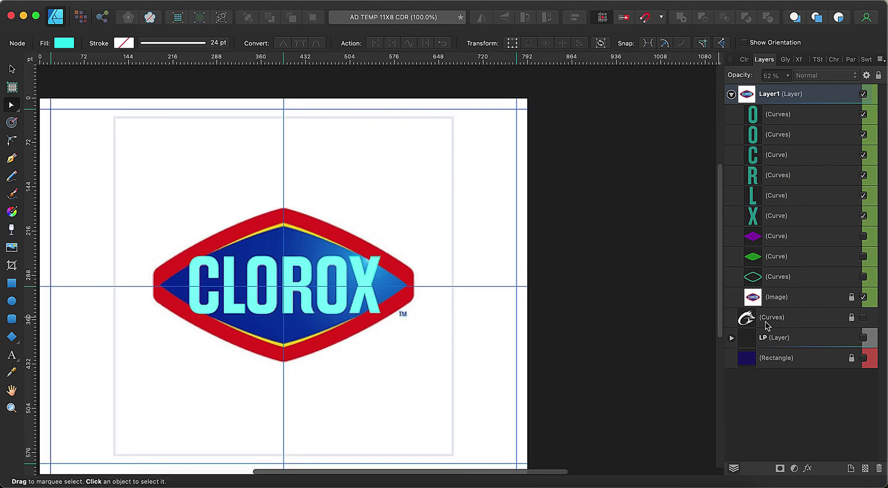
key(v)
click(777, 297)
drag(249, 214, 313, 92)
drag(144, 329, 293, 218)
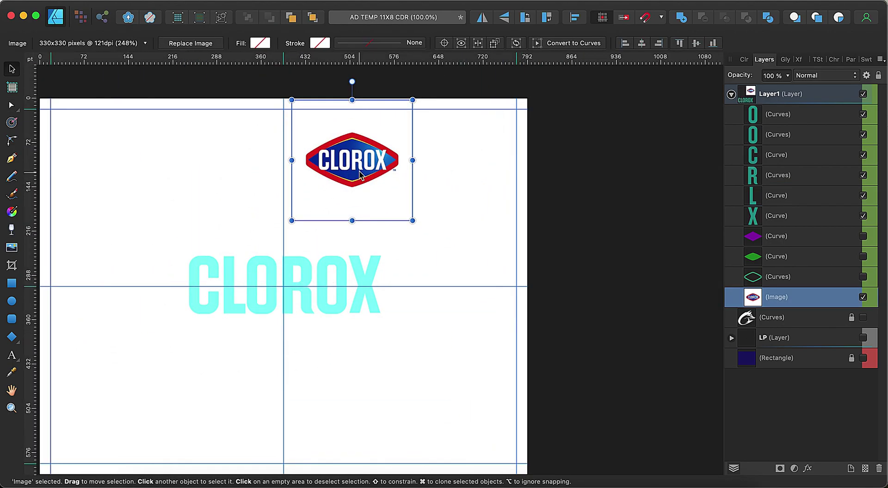
drag(351, 157, 439, 407)
Step: Show the outline, green and purple diamonds, moving the purple one beneath the outline ring
click(862, 276)
click(862, 256)
click(863, 236)
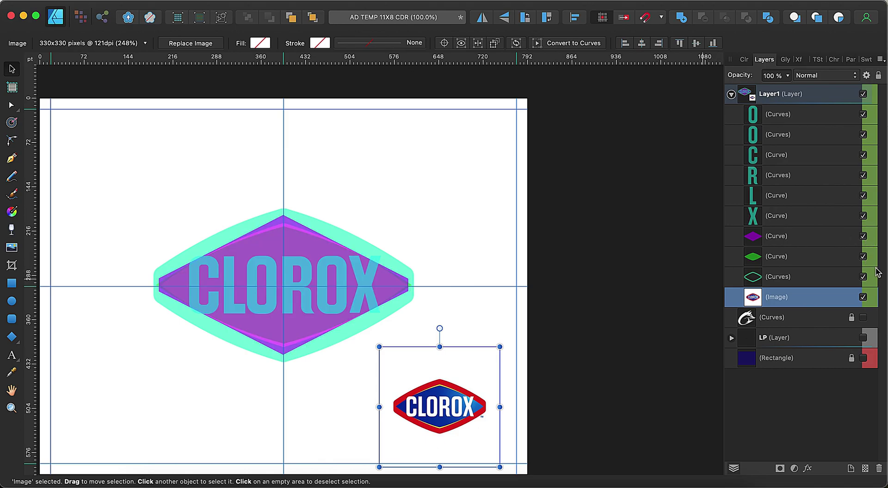
drag(779, 275, 780, 285)
Step: Set the outline ring and green diamond to 100% opacity
click(387, 266)
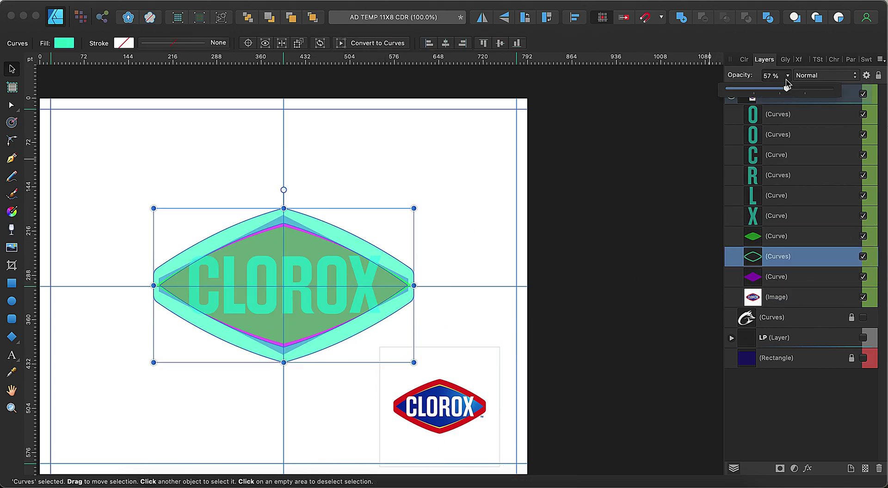
key(0)
click(302, 335)
key(0)
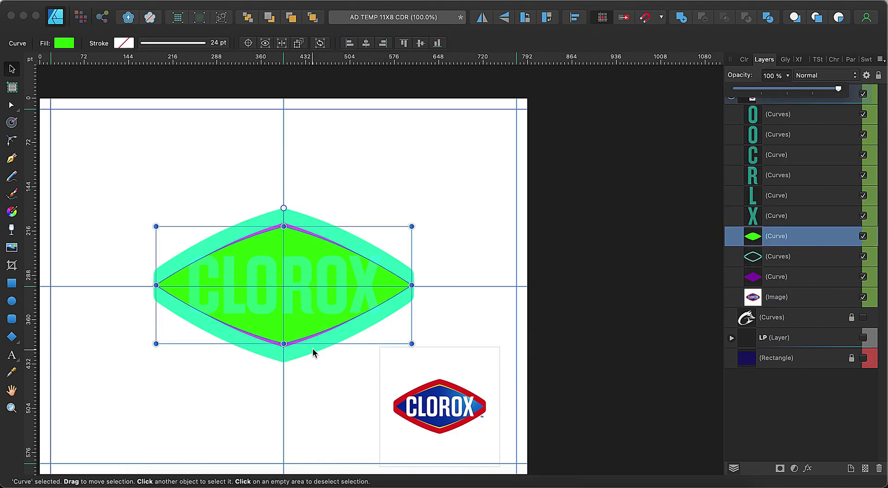
click(777, 276)
click(777, 114)
Step: Select all six CLOROX letters and set their opacity to 100% for solid white
shift+click(758, 215)
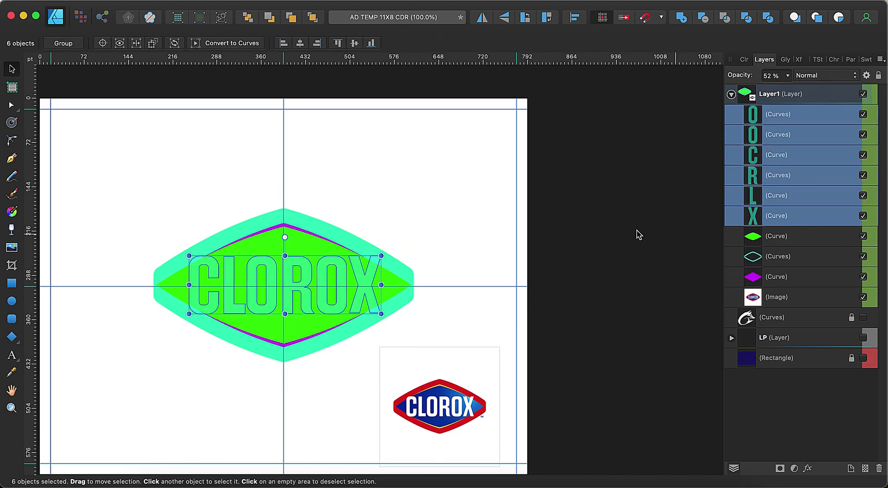
key(i)
key(5)
key(2)
drag(786, 91, 837, 86)
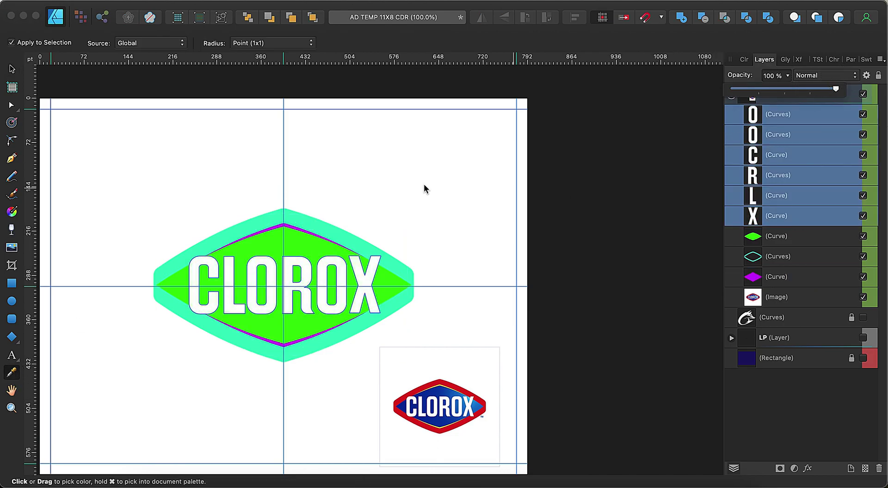
click(12, 69)
Step: Colour the outer ring with red sampled from the reference logo
click(195, 319)
key(i)
click(417, 422)
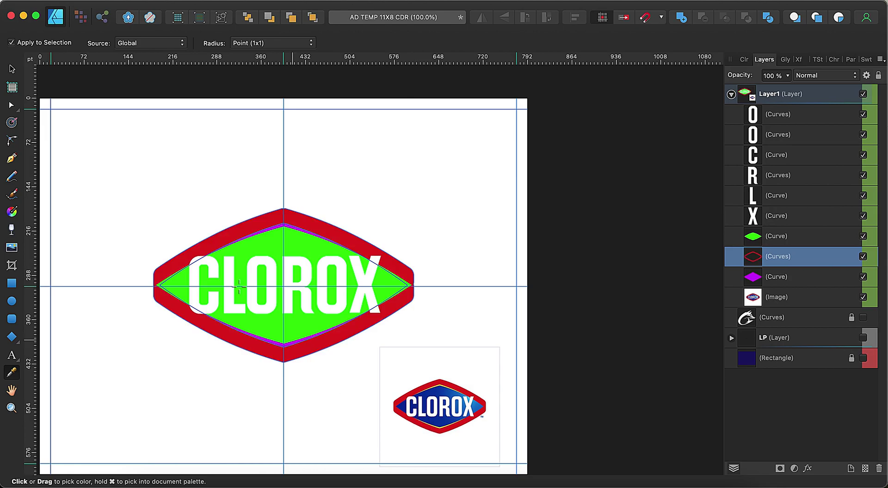
key(v)
Step: Colour the purple diamond with yellow sampled from the reference logo
click(297, 234)
key(i)
key(v)
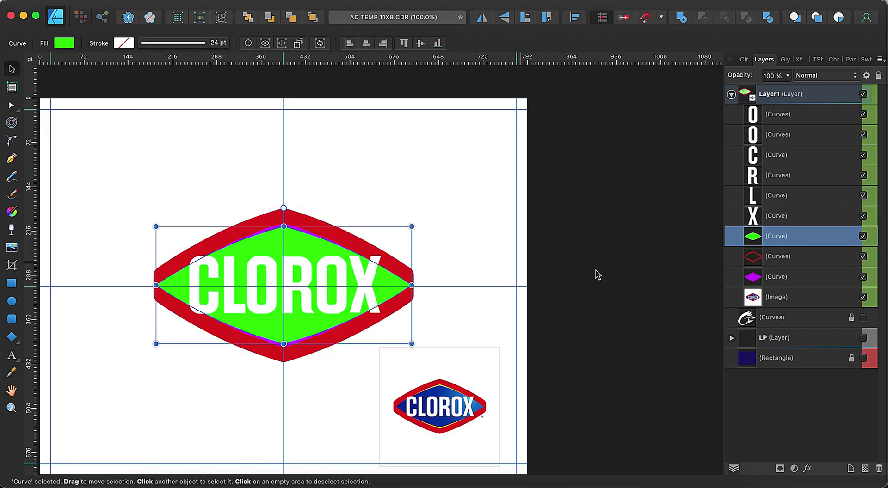
click(786, 276)
key(i)
click(439, 383)
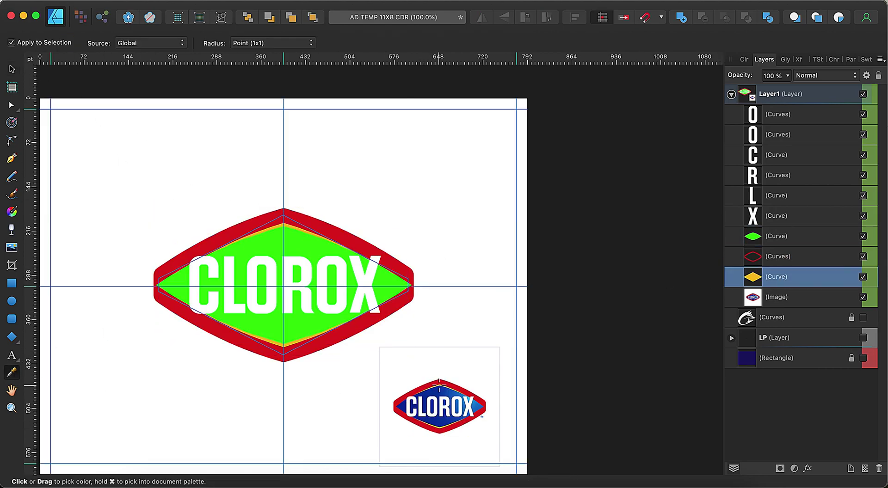
key(v)
click(111, 285)
Step: Apply a linear gradient across the green diamond and sample blue for its left stop
key(g)
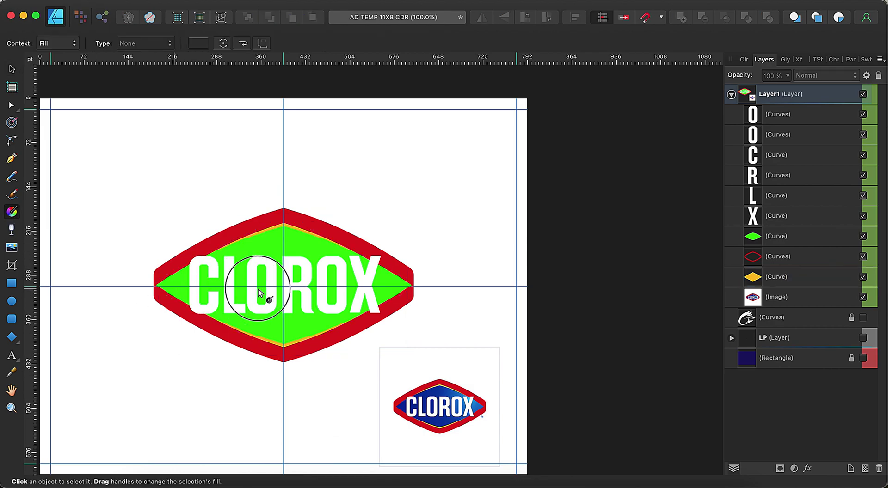
mouse_move(367, 285)
mouse_down()
mouse_move(258, 297)
mouse_move(225, 286)
mouse_up()
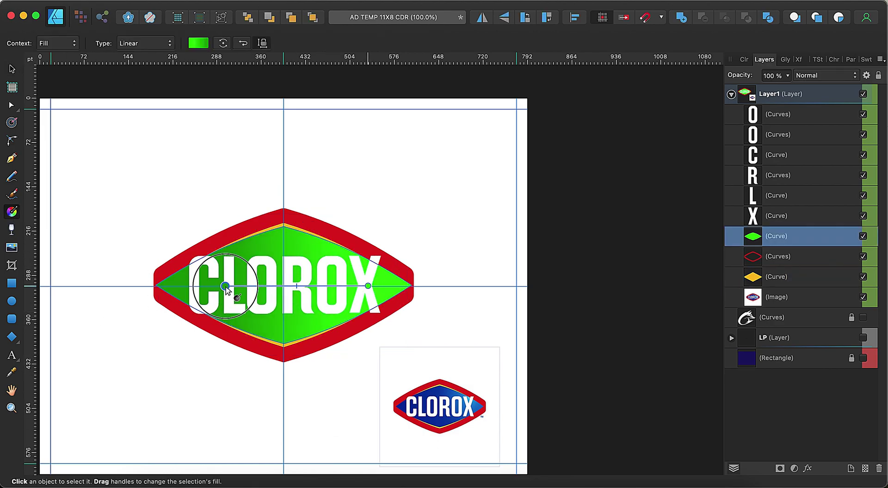
click(198, 43)
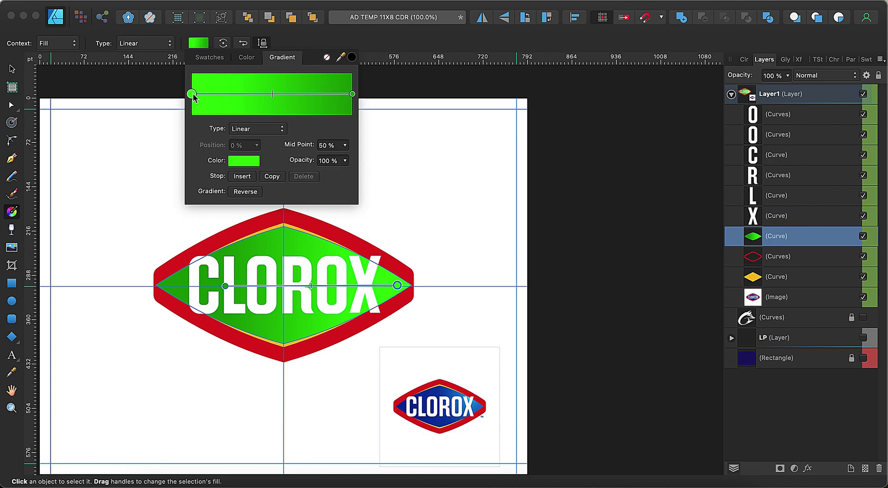
click(246, 165)
drag(340, 180, 402, 407)
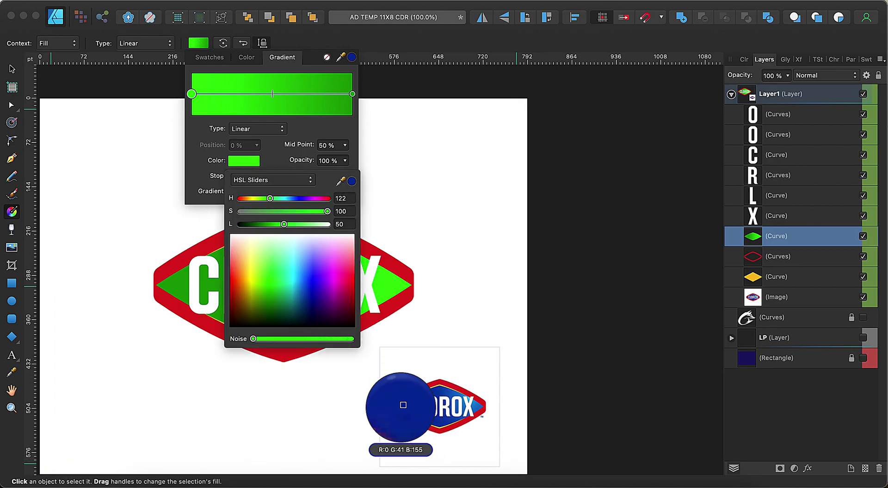
click(351, 181)
Step: Move the reference image out of the way and reselect the gradient diamond
key(v)
scroll(342, 386, left, 5)
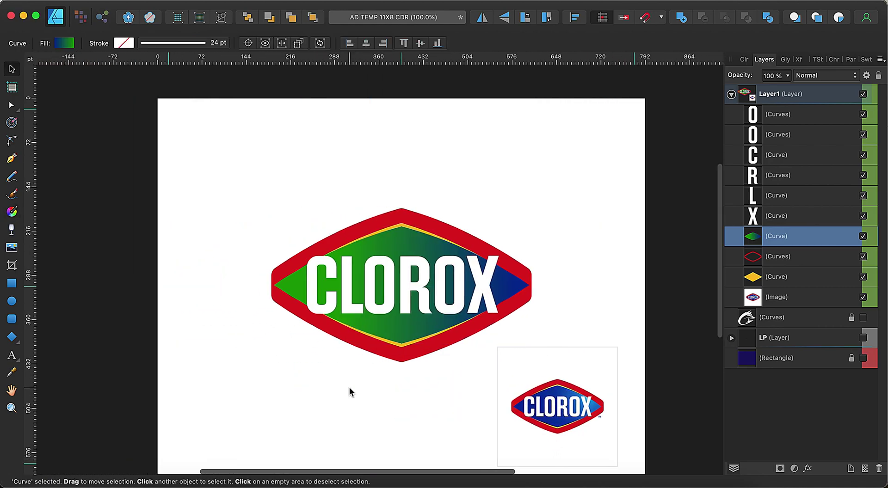
drag(547, 412, 283, 400)
scroll(283, 400, up, 3)
click(439, 307)
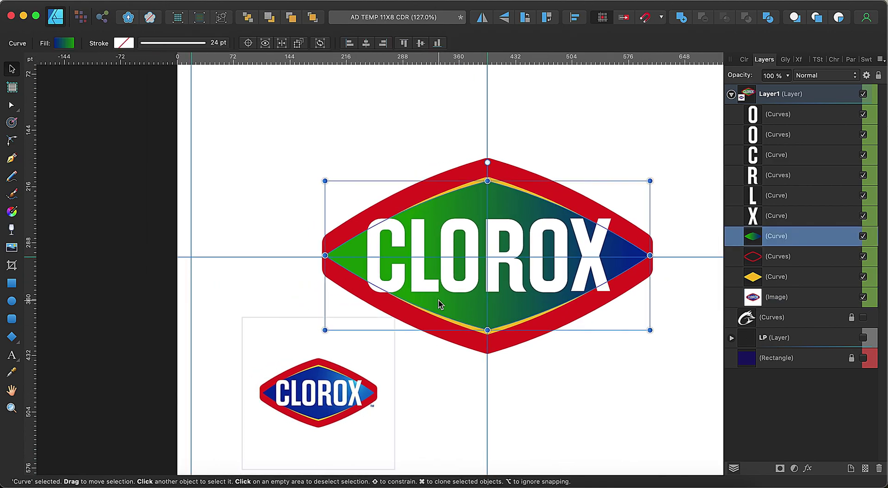
Step: Set the gradient's two stops to blue and dark blue sampled from the reference
click(63, 43)
click(109, 160)
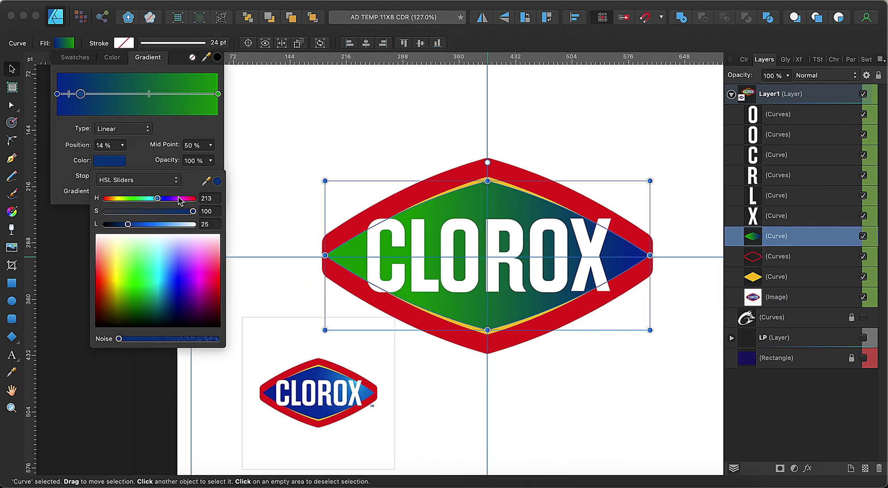
drag(206, 181, 350, 394)
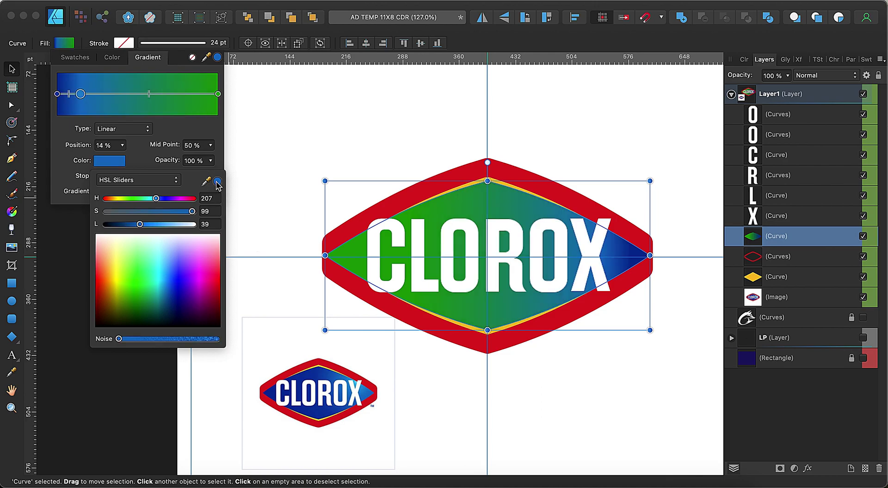
click(218, 94)
drag(206, 57, 267, 397)
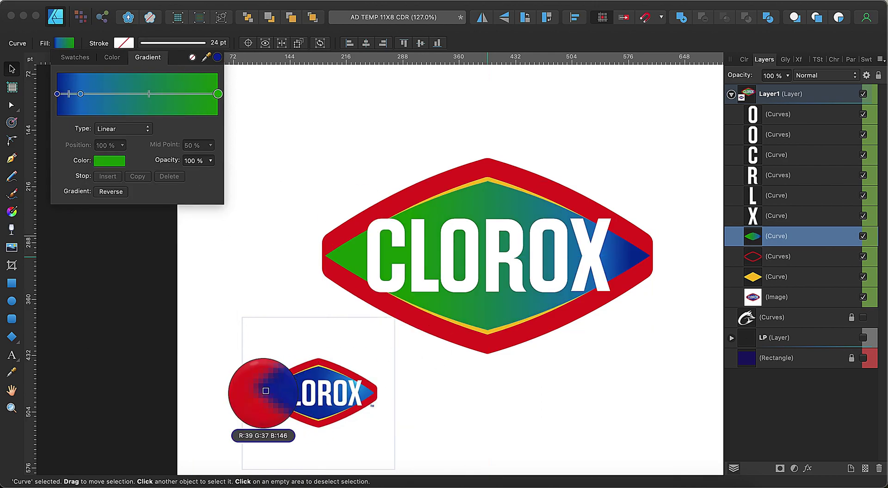
Step: Move the red ring above the blue diamond in the layer order
click(270, 301)
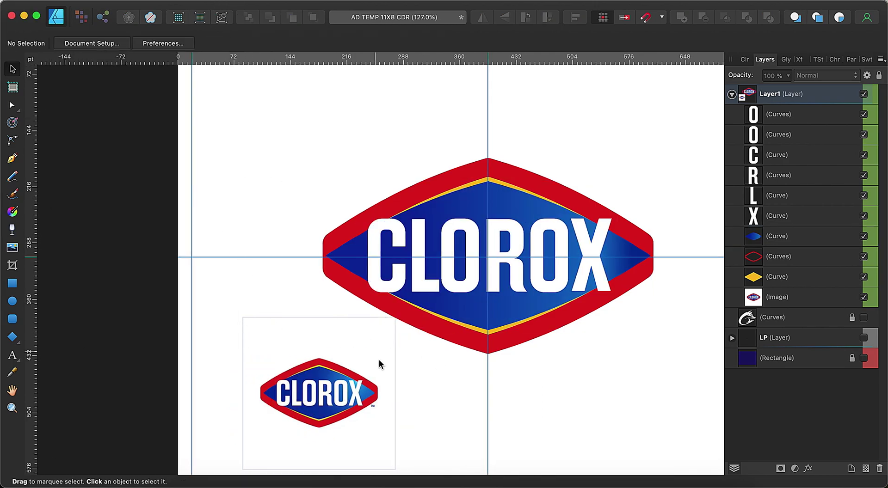
click(558, 320)
drag(778, 229, 778, 227)
click(678, 335)
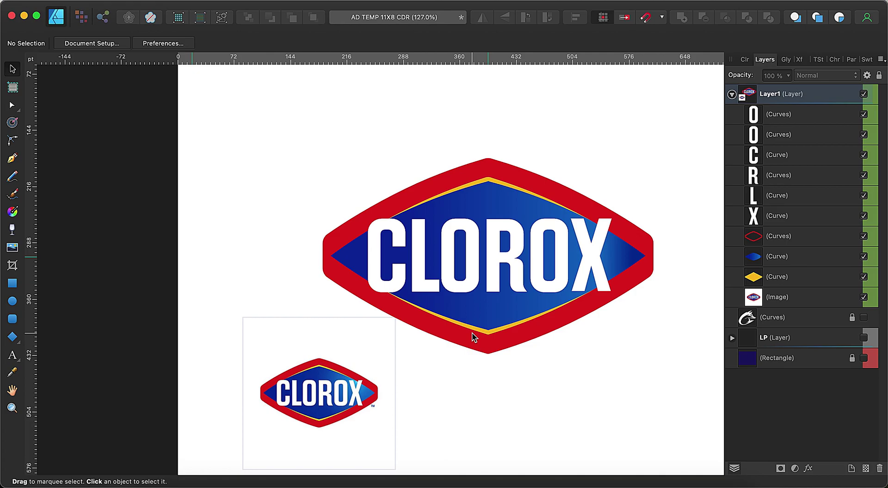
scroll(489, 211, up, 10)
scroll(488, 199, up, 5)
Step: Round the blue diamond's top and bottom points to about 2.8 pt
key(a)
click(474, 193)
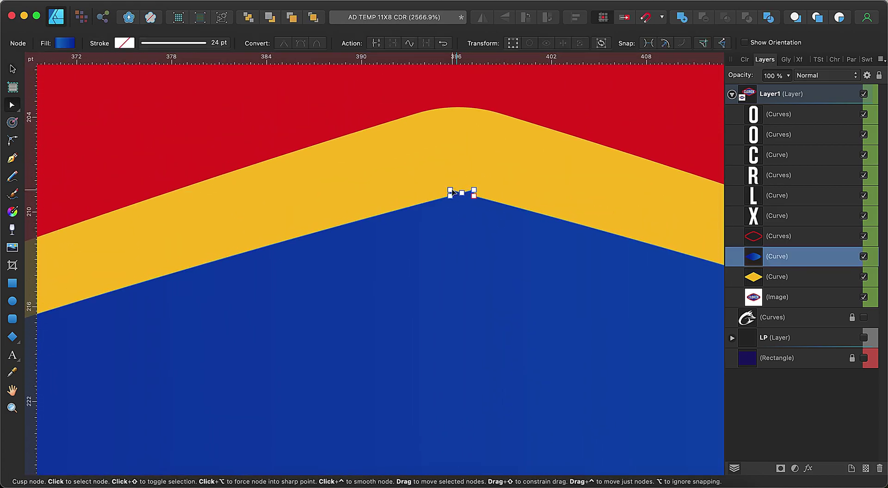
key(c)
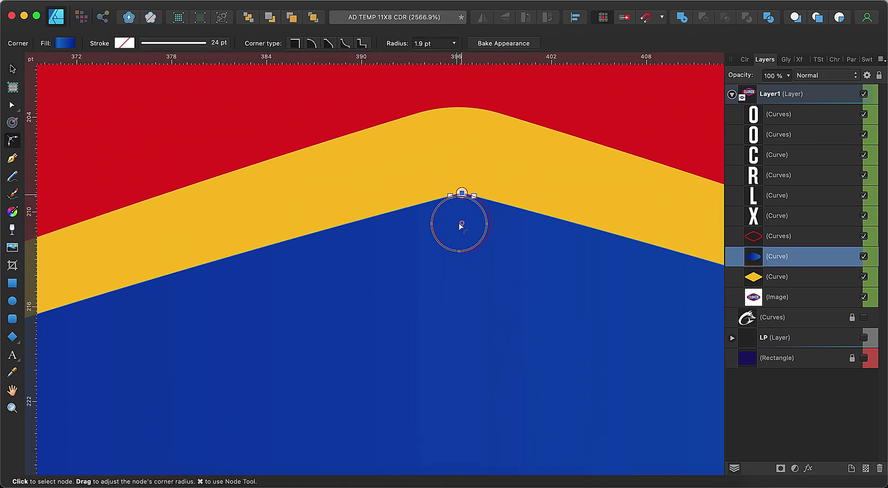
scroll(479, 257, down, 10)
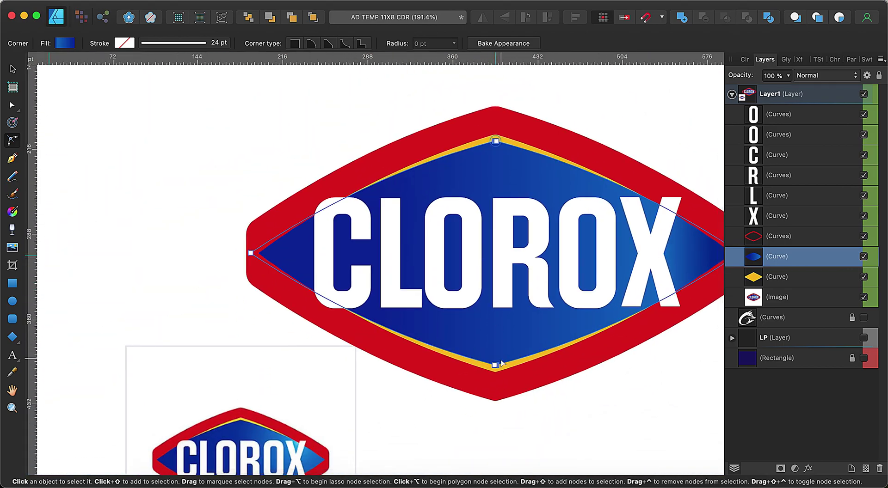
scroll(479, 286, up, 8)
scroll(476, 286, up, 6)
drag(476, 334, 504, 225)
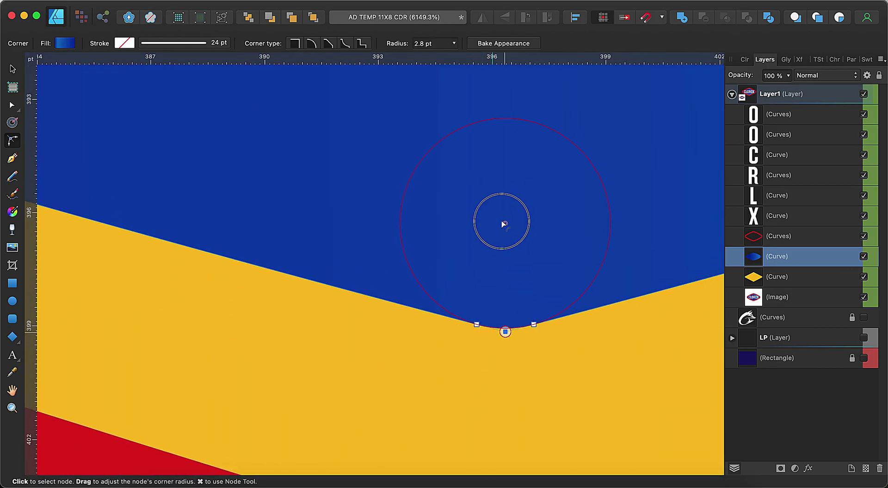
scroll(505, 235, down, 5)
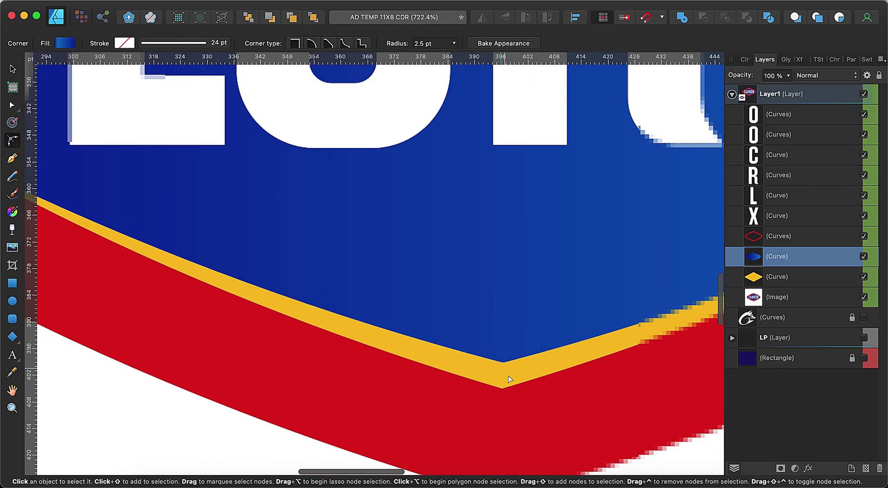
scroll(513, 323, down, 3)
scroll(519, 287, down, 5)
scroll(522, 277, down, 2)
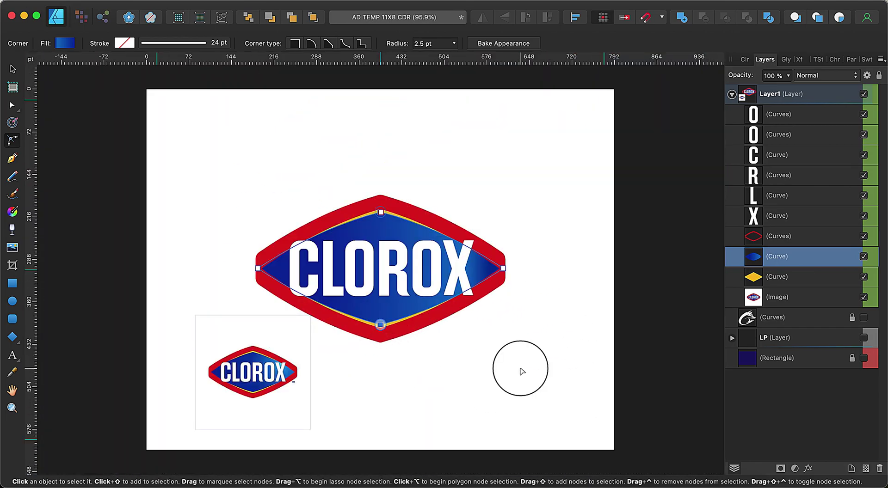
click(520, 371)
scroll(273, 280, up, 10)
Step: Round the red ring's inner left and right tips with a 0.1 pt corner radius
click(224, 250)
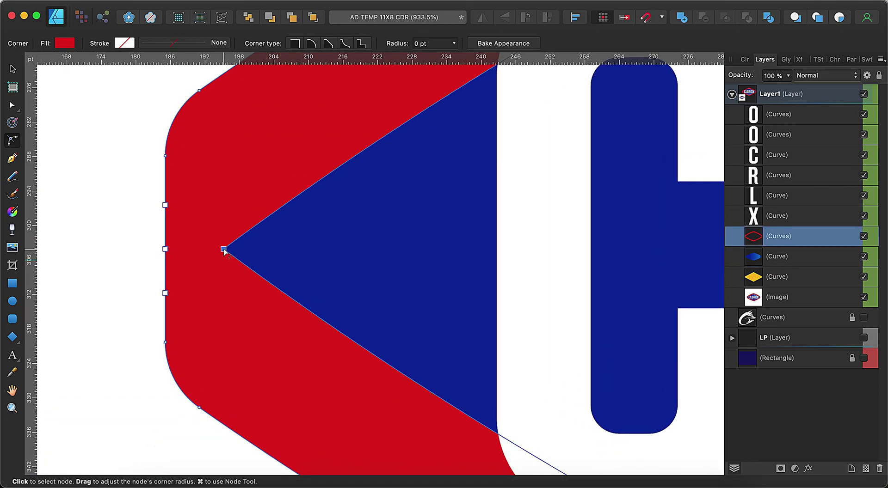
scroll(224, 250, down, 5)
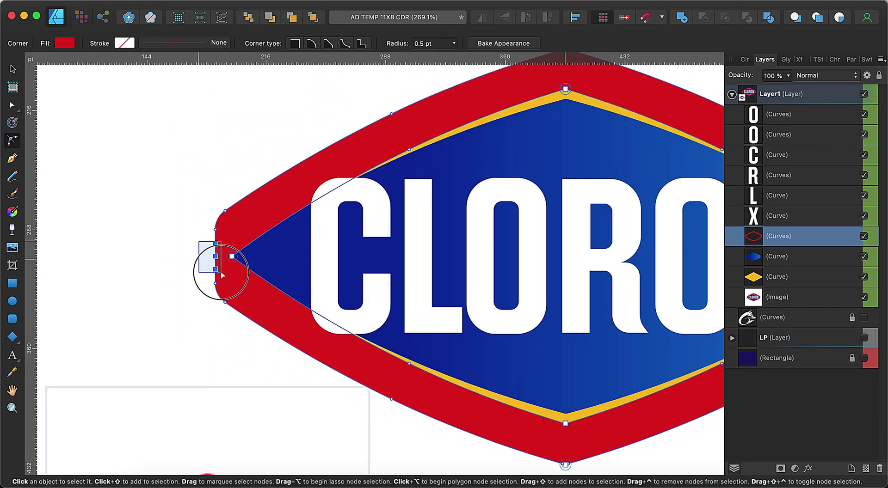
scroll(341, 257, right, 10)
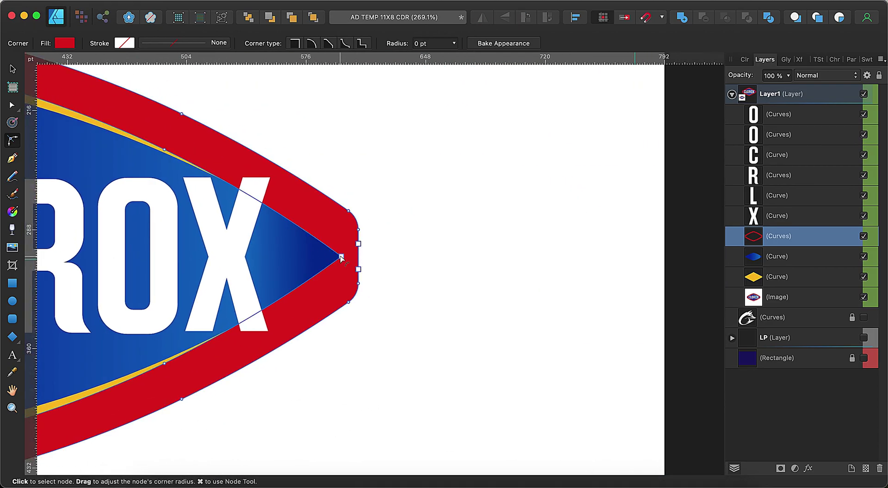
click(342, 257)
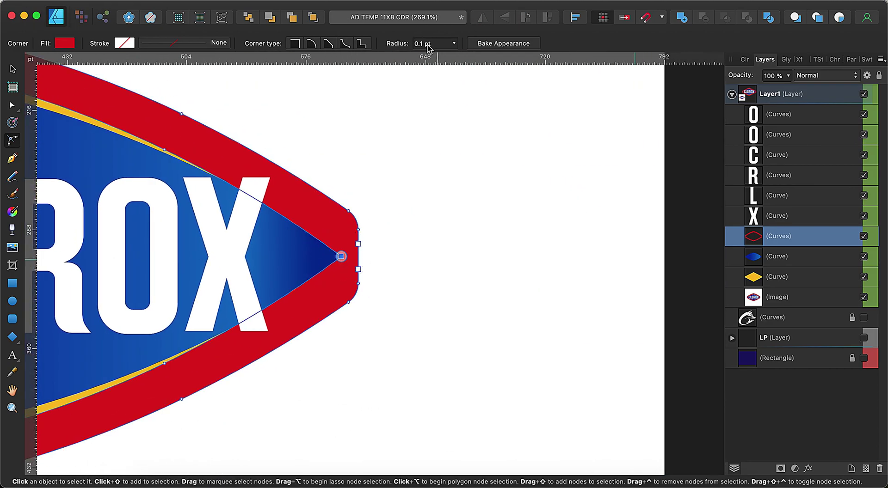
click(465, 316)
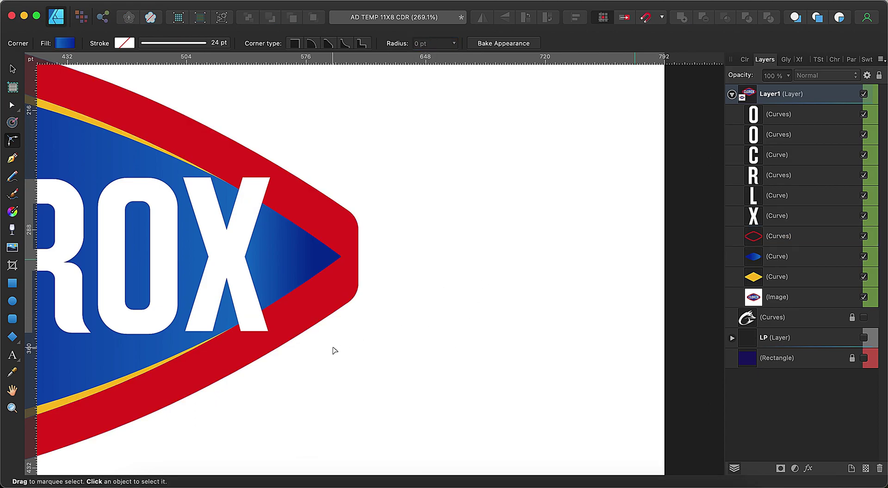
scroll(333, 349, down, 5)
Step: Cut the reference Clorox image out of the document
right_click(238, 372)
click(411, 380)
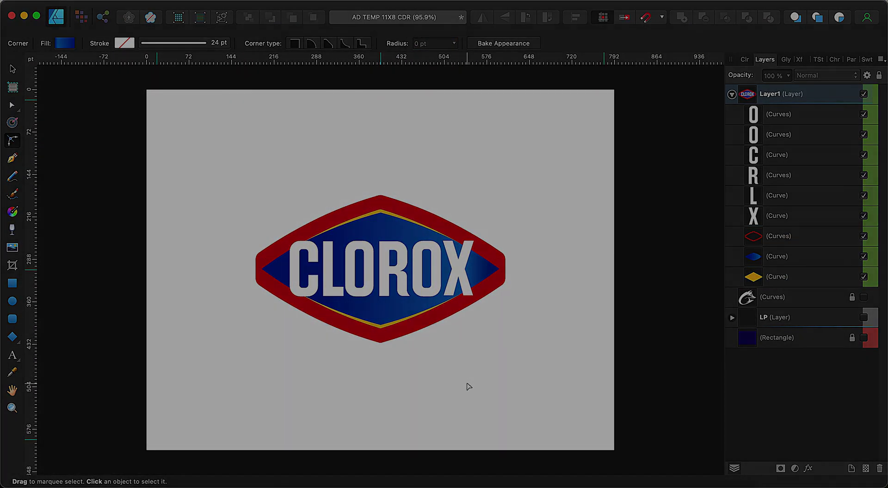